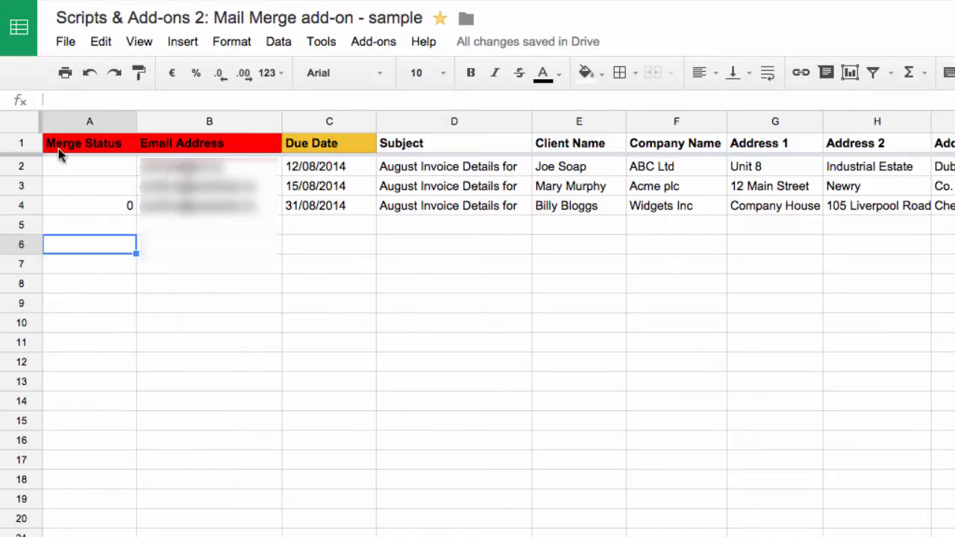
Step: Review the header row, the three client rows, and each client's entry in the Email Address column
{"action": "left_click", "coordinate": [28, 143]}
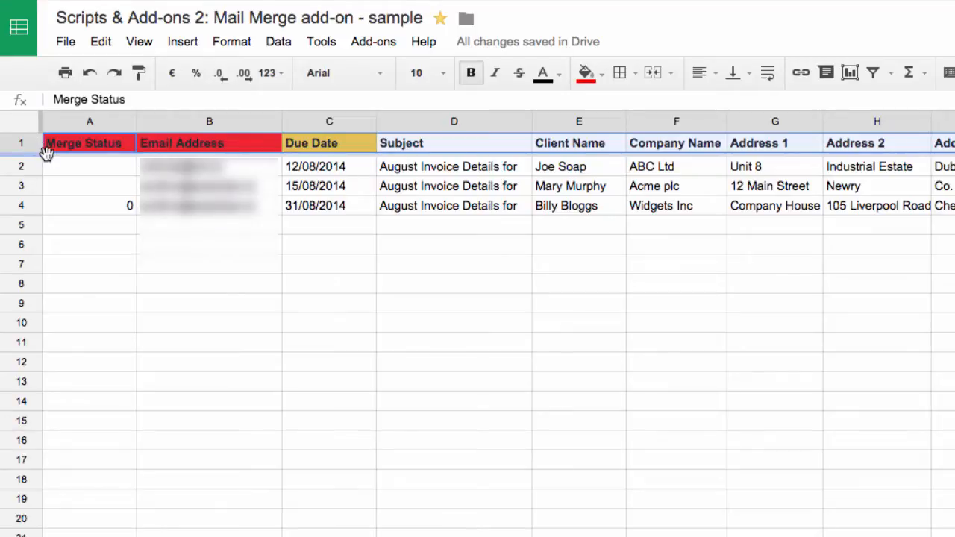
{"action": "left_click_drag", "start_coordinate": [30, 172], "coordinate": [26, 207]}
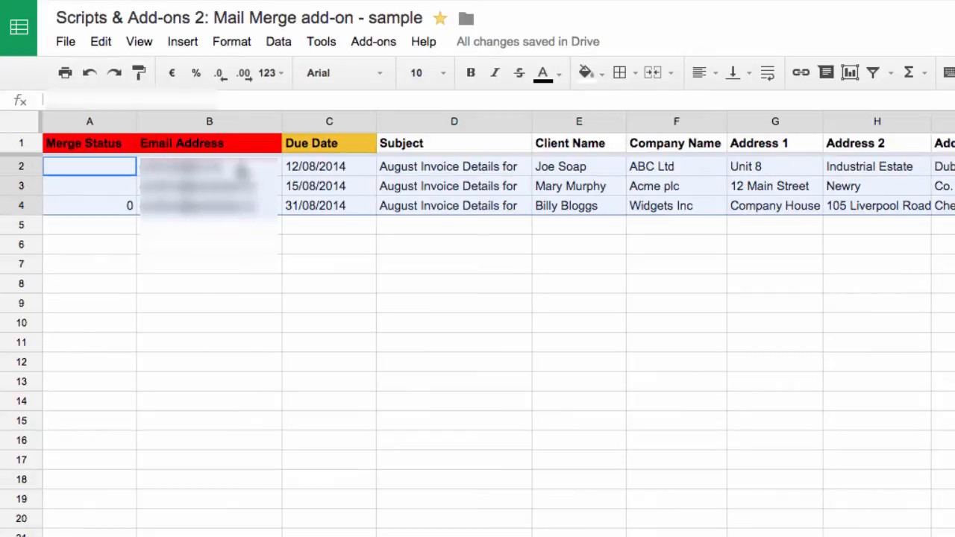
{"action": "left_click", "coordinate": [237, 167]}
{"action": "left_click", "coordinate": [233, 190]}
{"action": "left_click", "coordinate": [239, 211]}
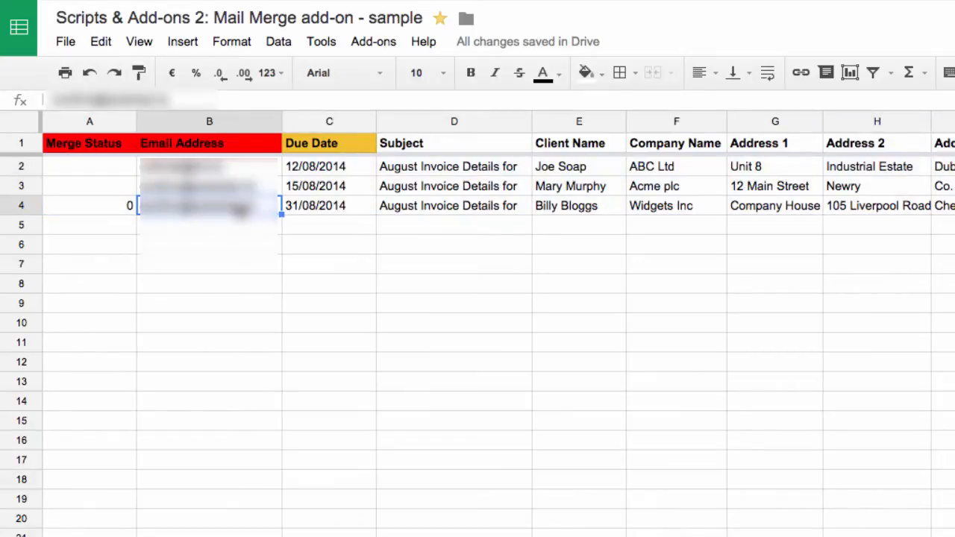
{"action": "left_click", "coordinate": [252, 167]}
{"action": "left_click", "coordinate": [253, 193]}
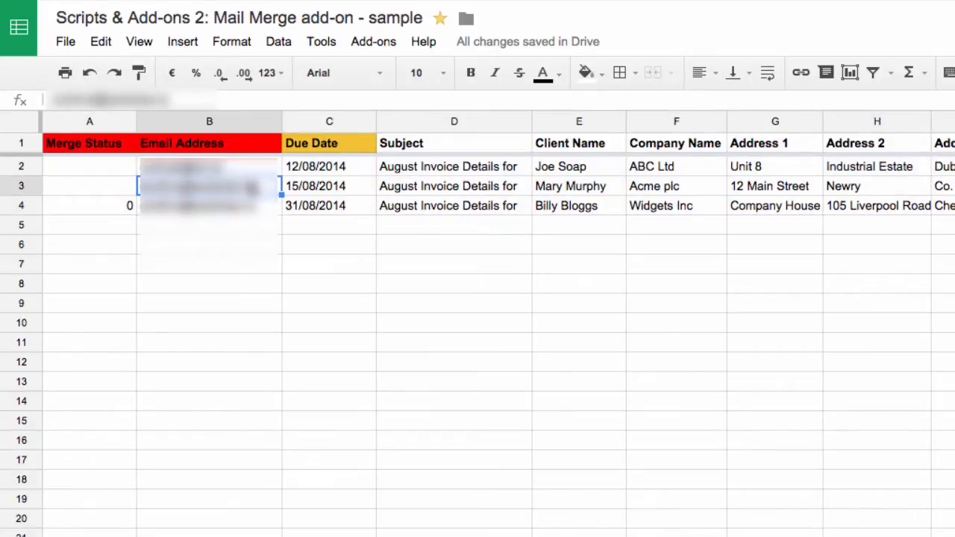
{"action": "left_click", "coordinate": [254, 213]}
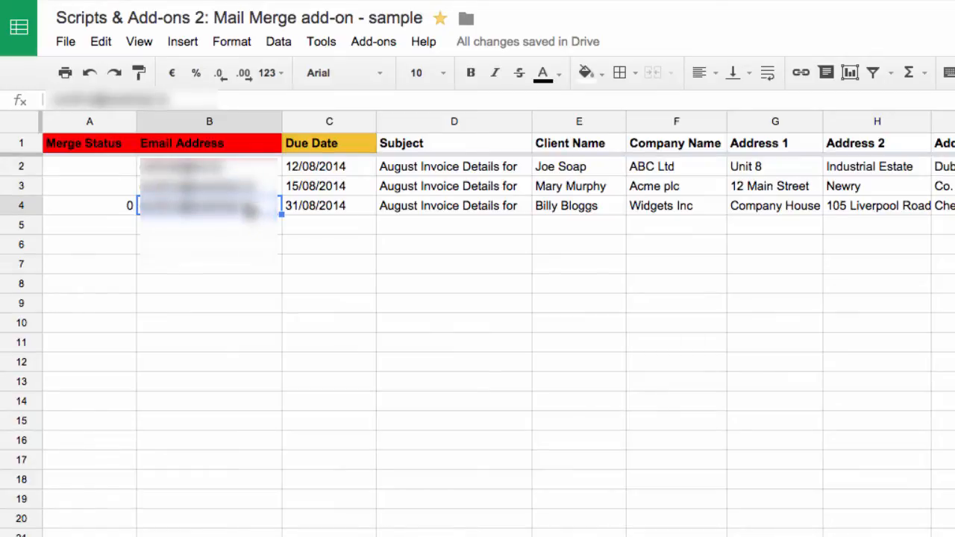
Step: Examine the header row, focusing on the red Merge Status and Email Address headings
{"action": "left_click", "coordinate": [23, 144]}
{"action": "left_click", "coordinate": [60, 186]}
{"action": "left_click", "coordinate": [83, 147]}
{"action": "left_click_drag", "start_coordinate": [80, 142], "coordinate": [153, 147]}
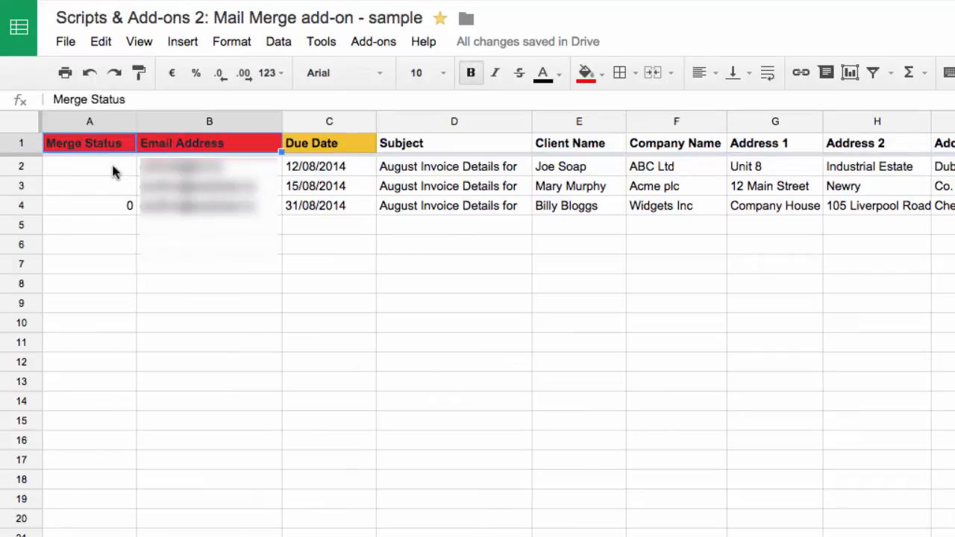
{"action": "left_click", "coordinate": [112, 167]}
{"action": "left_click", "coordinate": [117, 147]}
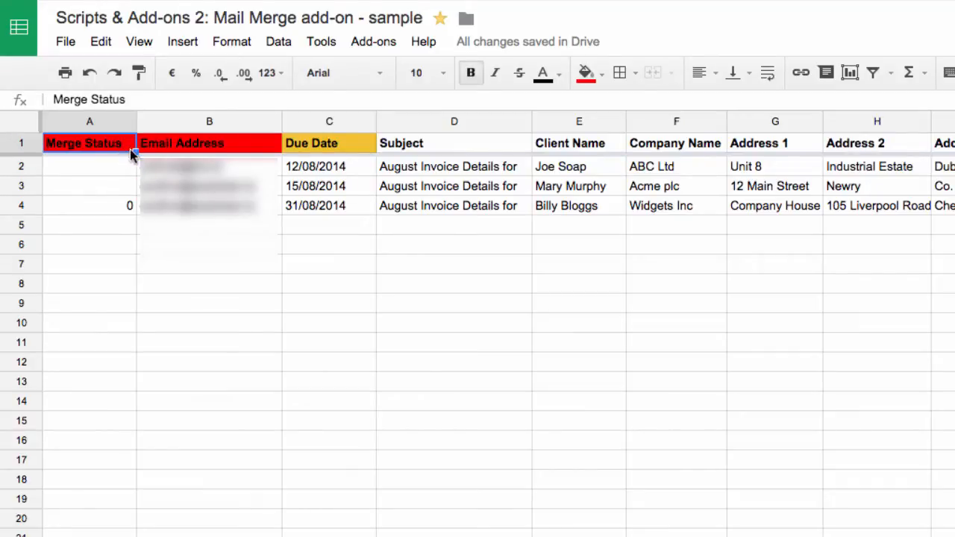
{"action": "left_click", "coordinate": [183, 150]}
{"action": "left_click", "coordinate": [87, 152]}
{"action": "left_click", "coordinate": [196, 149]}
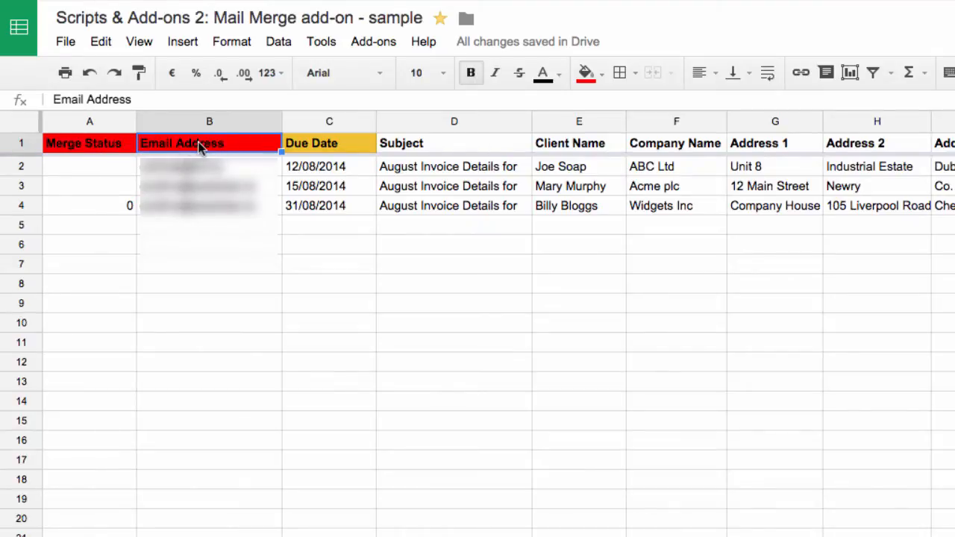
Step: Inspect the Email Address entries in B2:B4 and the Merge Status cells in A2:A4
{"action": "left_click", "coordinate": [224, 172]}
{"action": "left_click_drag", "start_coordinate": [227, 177], "coordinate": [247, 208]}
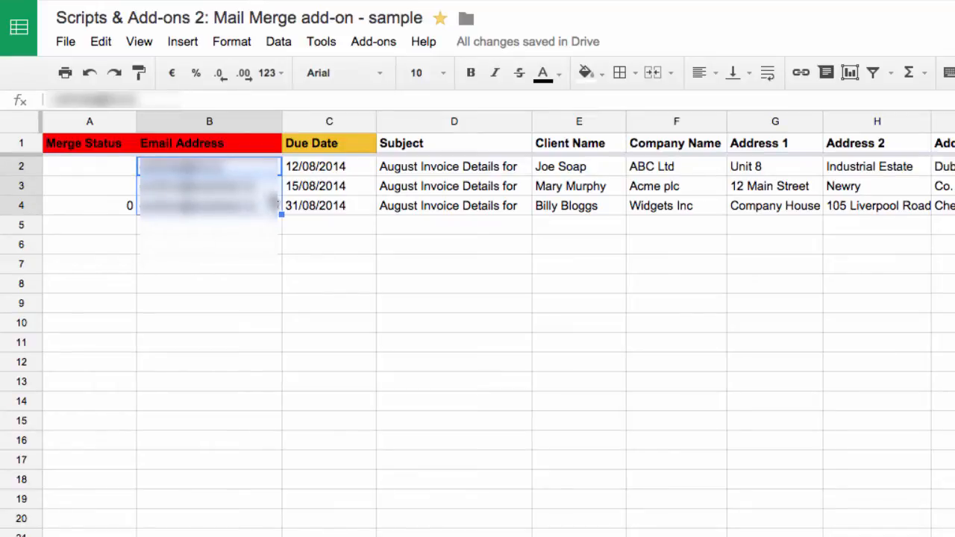
{"action": "left_click_drag", "start_coordinate": [106, 167], "coordinate": [108, 206]}
{"action": "left_click", "coordinate": [104, 170]}
{"action": "key", "text": "Down"}
{"action": "key", "text": "Down"}
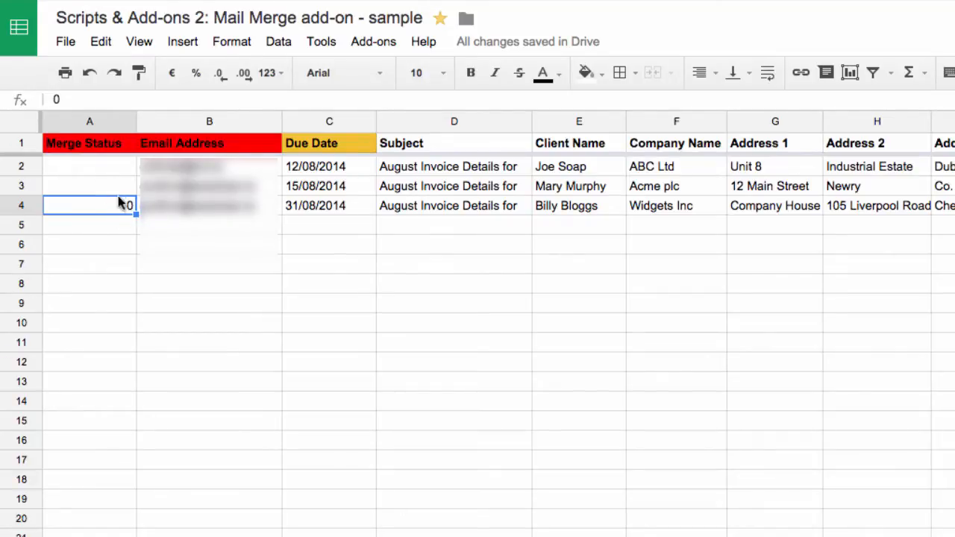
{"action": "key", "text": "Up"}
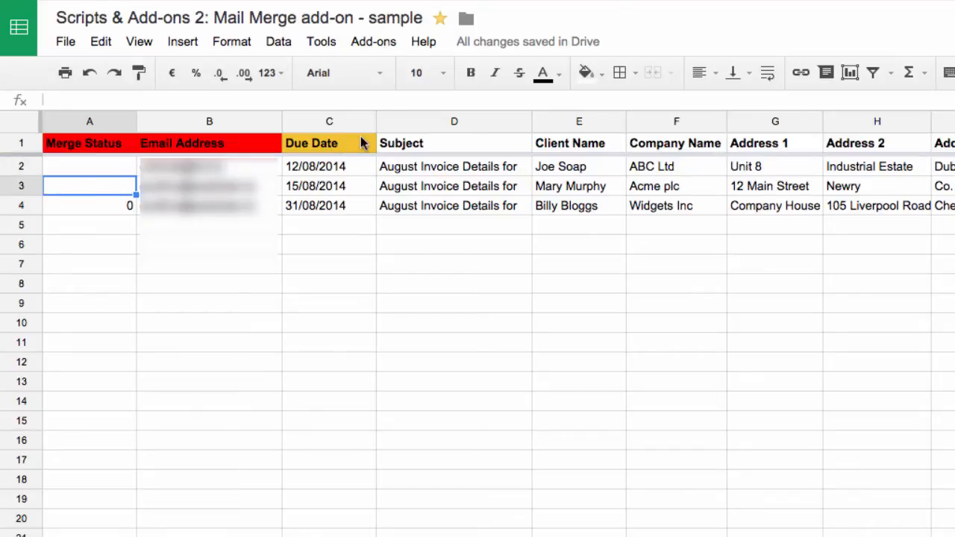
Step: Check the Due Date entries and set the number format of C2:C4 to Plain text
{"action": "left_click", "coordinate": [358, 142]}
{"action": "left_click", "coordinate": [354, 173]}
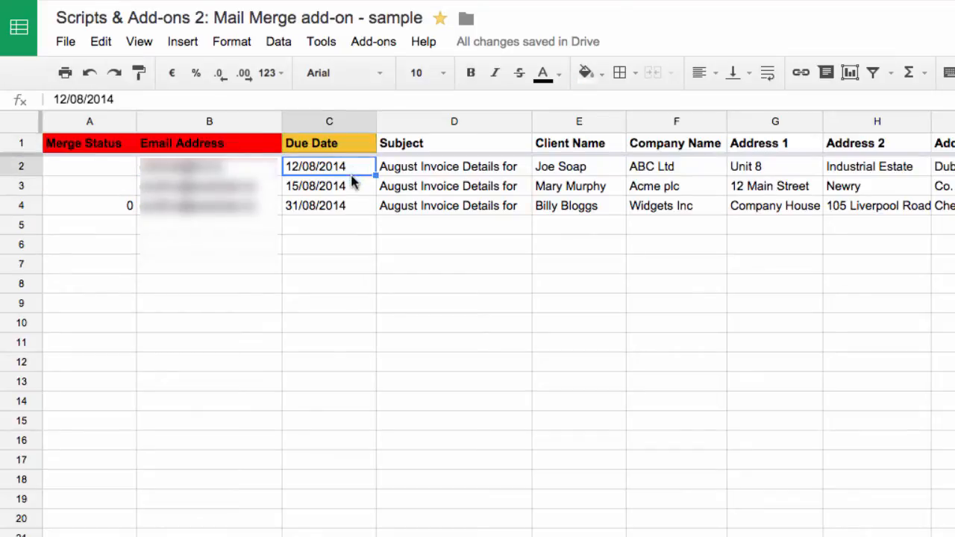
{"action": "left_click", "coordinate": [356, 188]}
{"action": "left_click", "coordinate": [359, 209]}
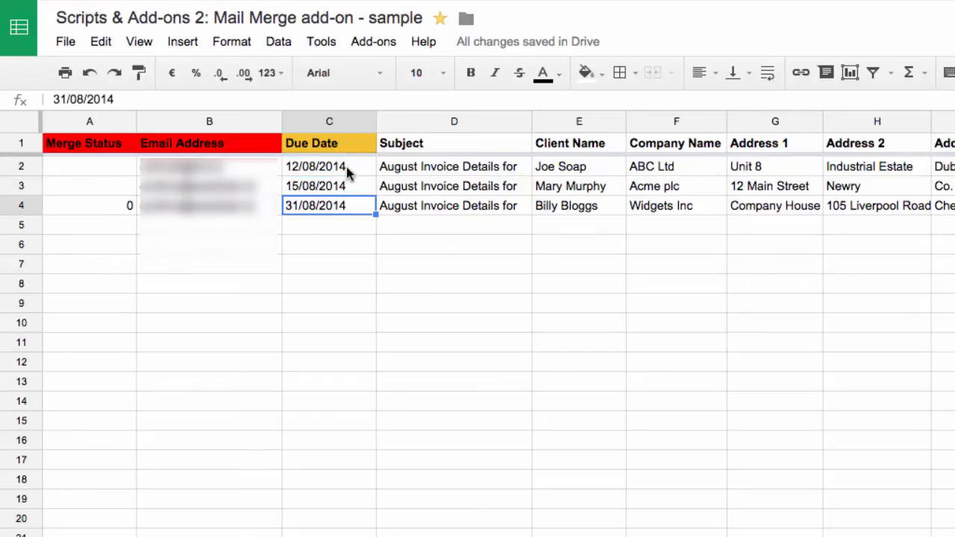
{"action": "left_click", "coordinate": [348, 171]}
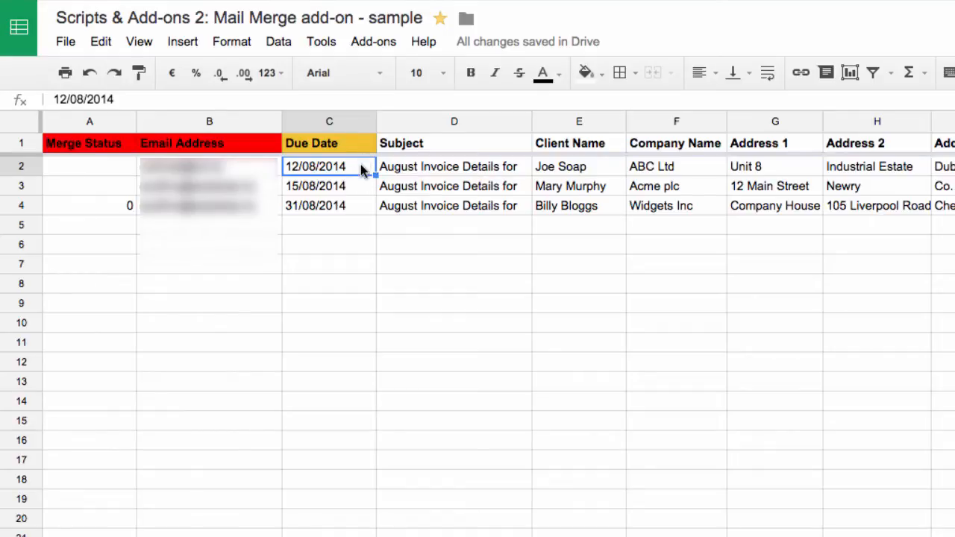
{"action": "left_click_drag", "start_coordinate": [361, 170], "coordinate": [354, 200]}
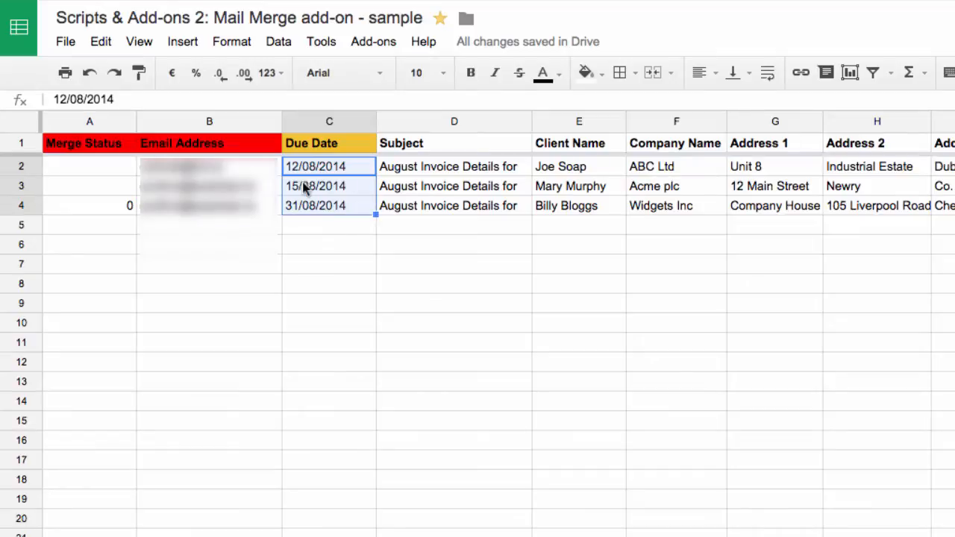
{"action": "left_click", "coordinate": [233, 40]}
{"action": "mouse_move", "coordinate": [266, 80]}
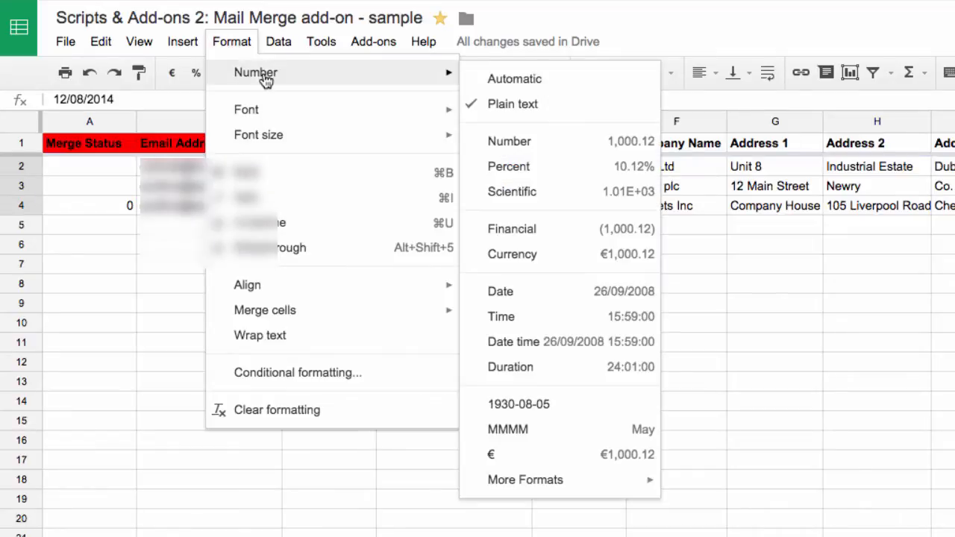
{"action": "left_click", "coordinate": [536, 105]}
Step: Look over the remaining column headings from Subject onward, including Client Name and Company Name
{"action": "left_click_drag", "start_coordinate": [494, 145], "coordinate": [952, 143]}
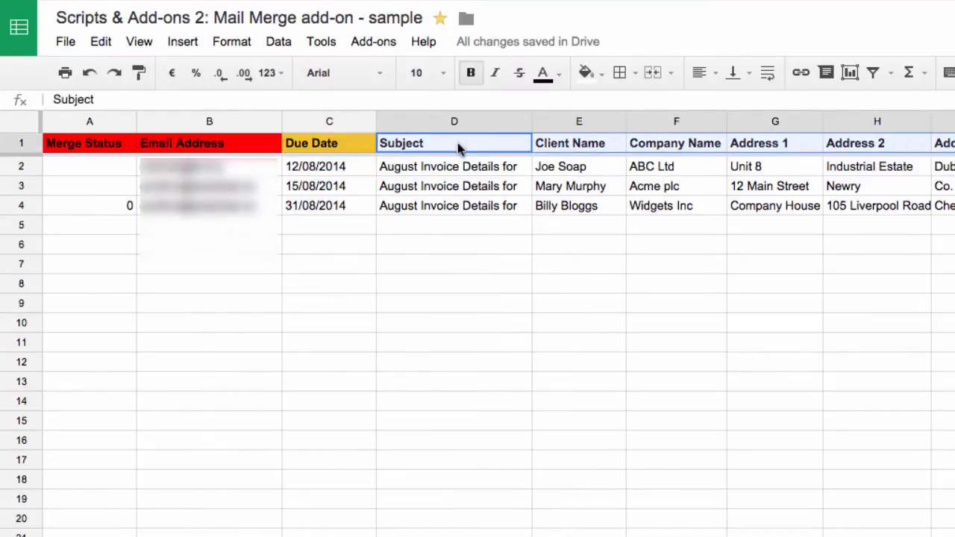
{"action": "left_click", "coordinate": [456, 166]}
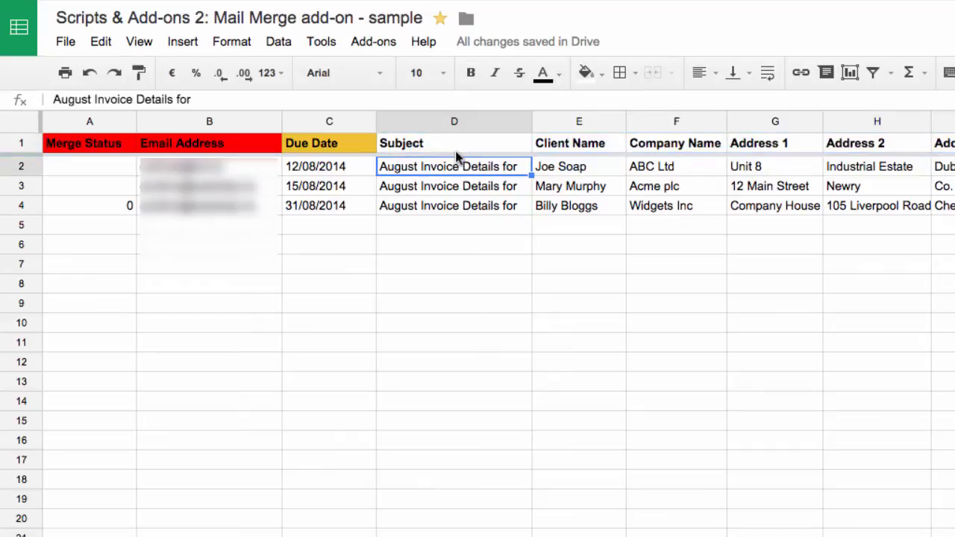
{"action": "left_click_drag", "start_coordinate": [454, 146], "coordinate": [795, 145]}
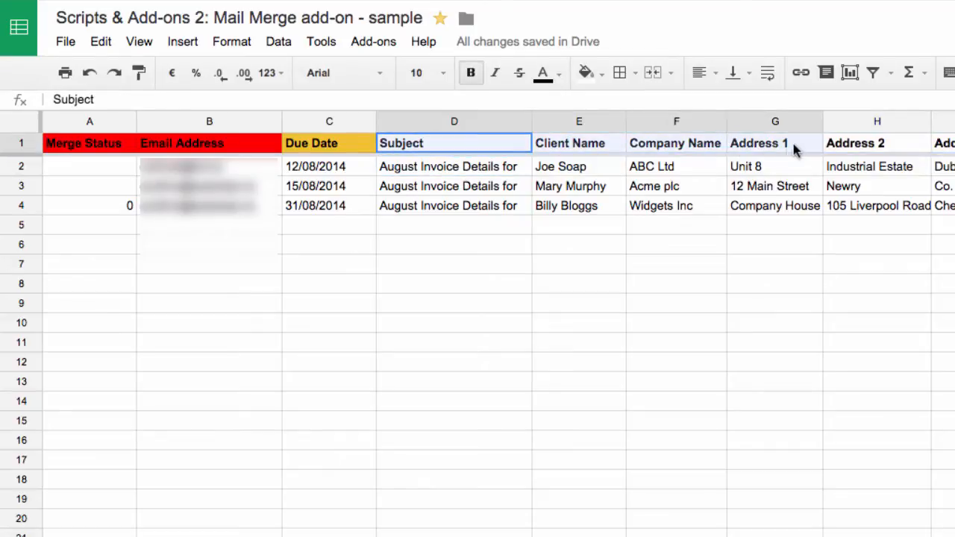
{"action": "left_click", "coordinate": [459, 149]}
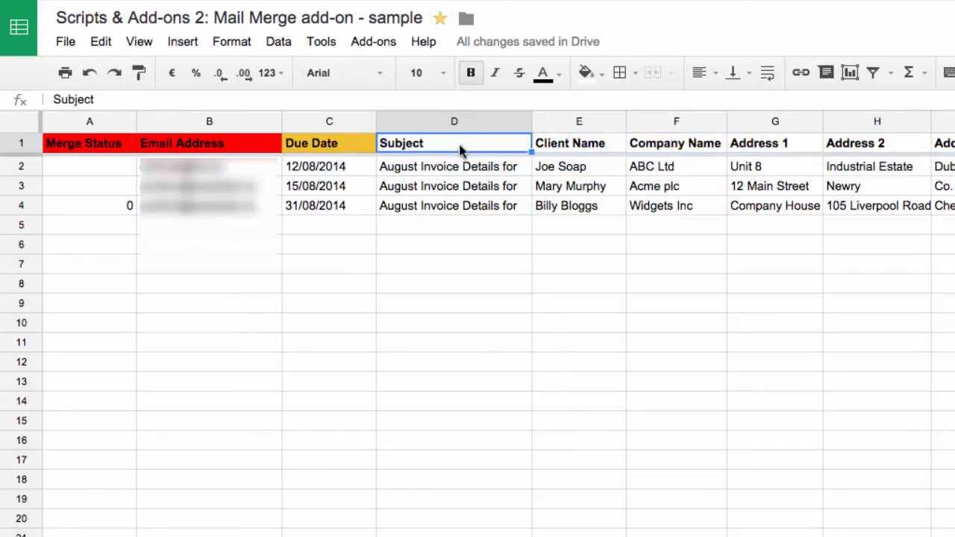
{"action": "left_click", "coordinate": [581, 146]}
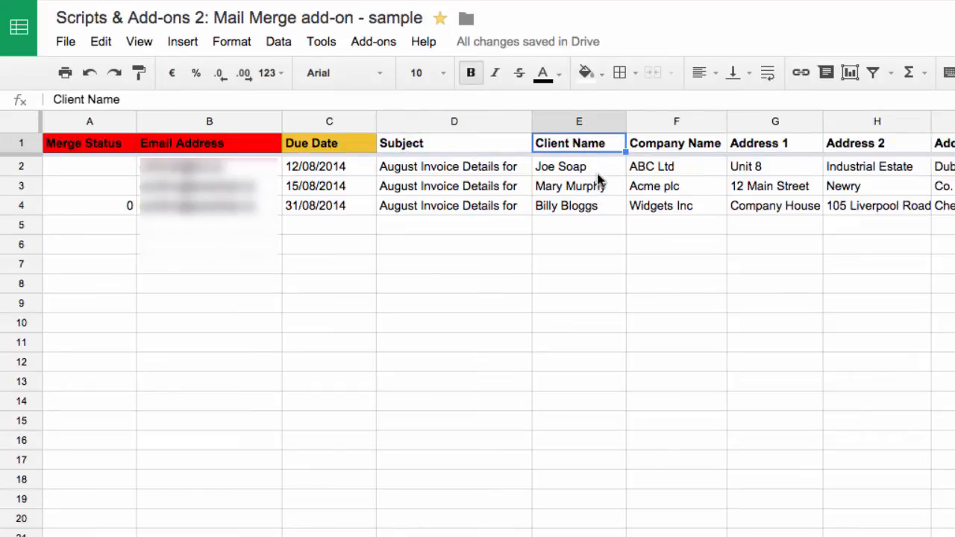
{"action": "left_click", "coordinate": [659, 149]}
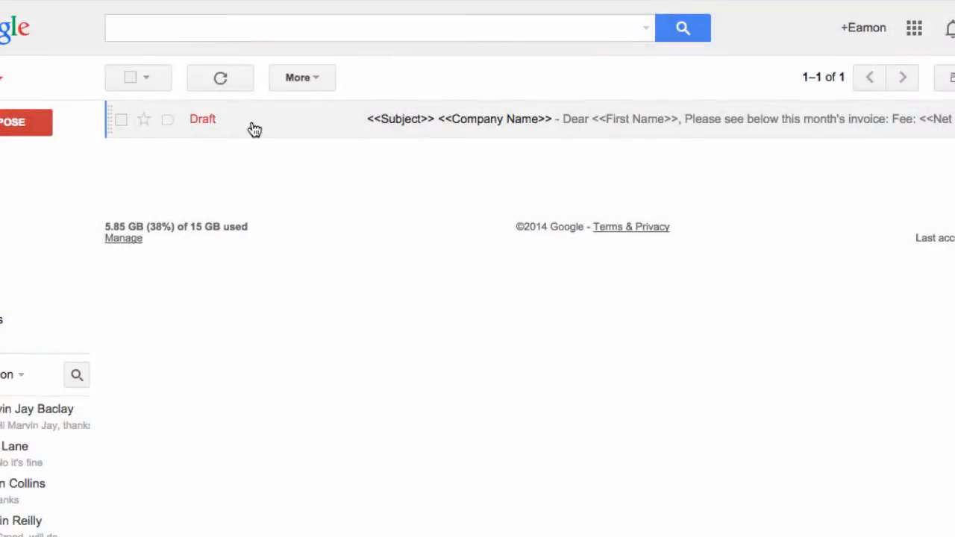
Step: Switch to Gmail and open the invoice draft whose subject is <<Subject>> <<Company Name>>
{"action": "left_click", "coordinate": [211, 127]}
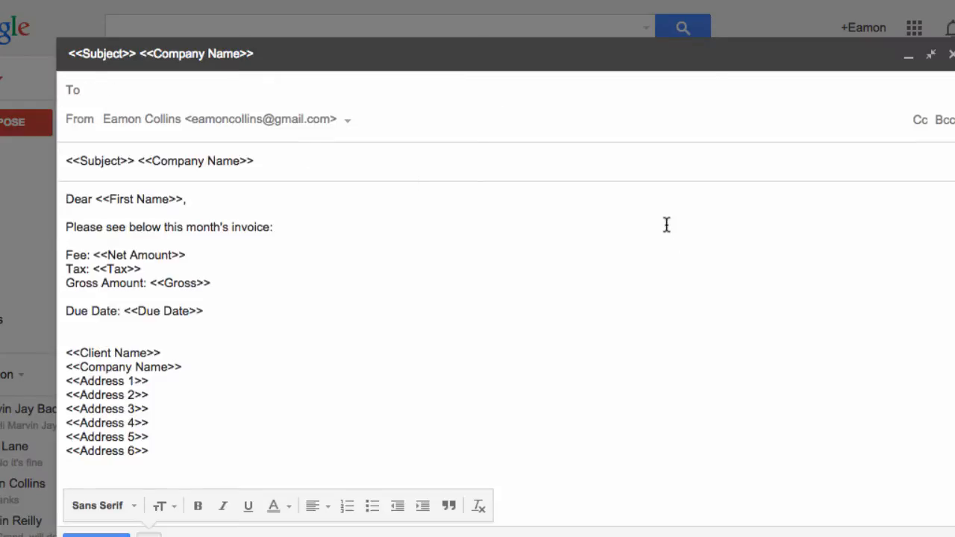
{"action": "left_click", "coordinate": [88, 92]}
{"action": "left_click", "coordinate": [71, 159]}
Step: Delete the first placeholder in the draft's subject line and re-enter it as <<Subject>> before <<Company Name>>
{"action": "left_click", "coordinate": [83, 130]}
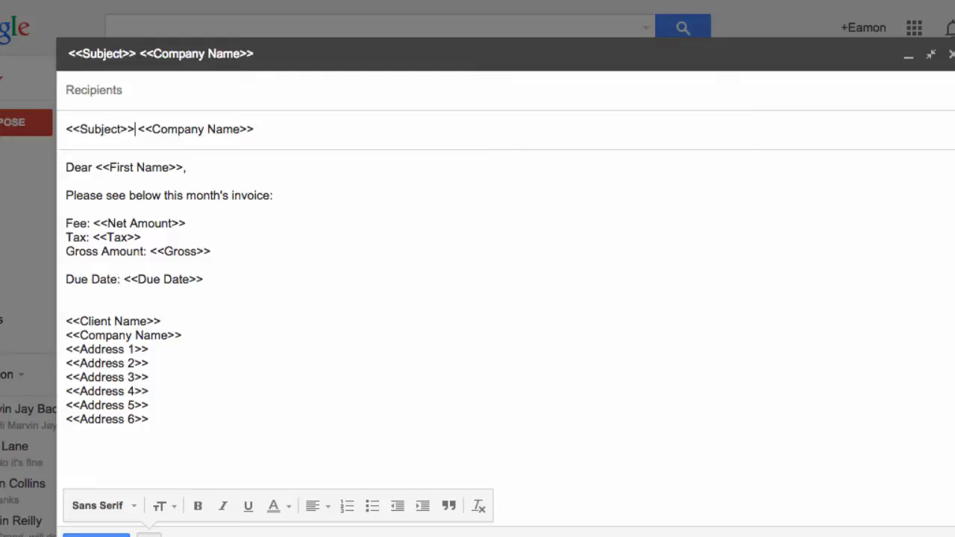
{"action": "key", "text": "BackSpace"}
{"action": "key", "text": "BackSpace"}
{"action": "key", "text": "BackSpace"}
{"action": "key", "text": "BackSpace"}
{"action": "key", "text": "BackSpace"}
{"action": "key", "text": "BackSpace"}
{"action": "key", "text": "BackSpace"}
{"action": "key", "text": "BackSpace"}
{"action": "key", "text": "BackSpace"}
{"action": "key", "text": "BackSpace"}
{"action": "key", "text": "BackSpace"}
{"action": "key", "text": "BackSpace"}
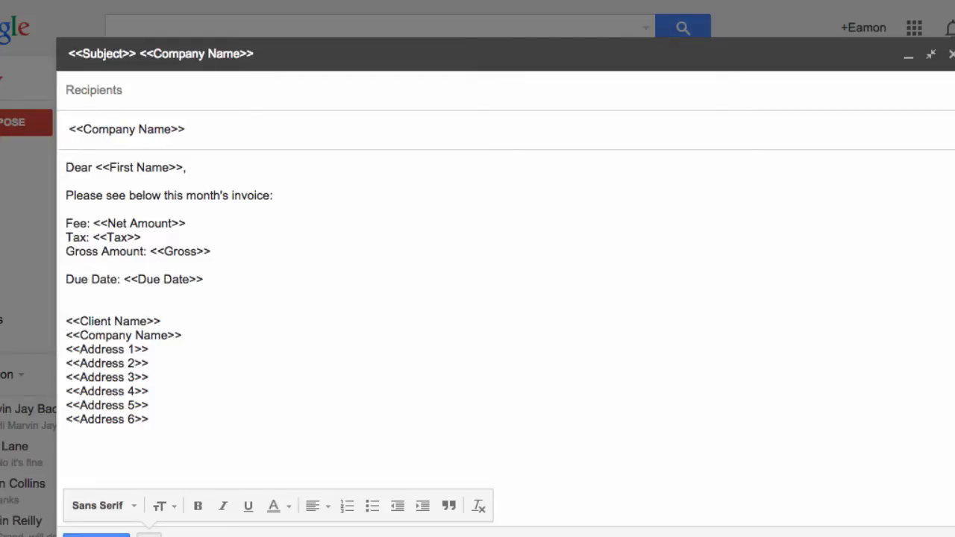
{"action": "type", "text": "<< "}
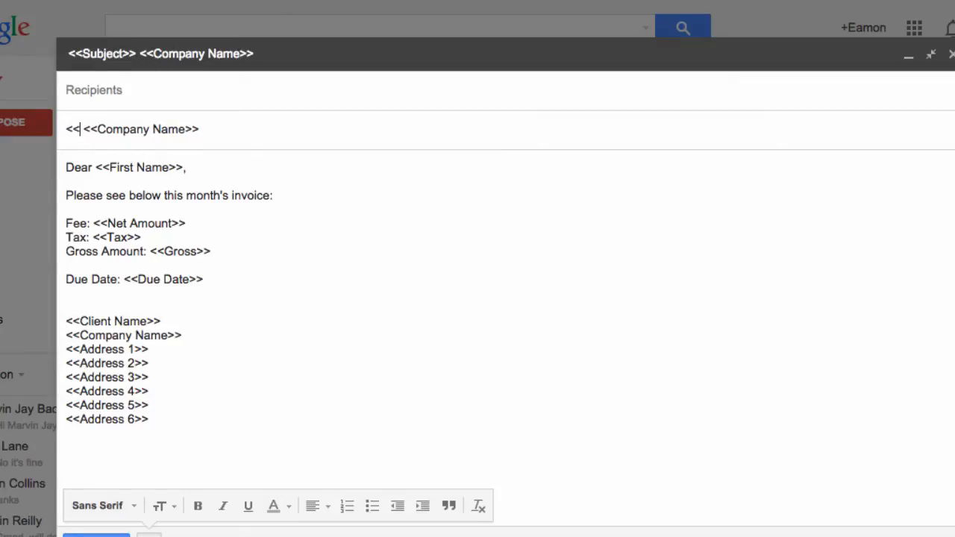
{"action": "type", "text": "Sub"}
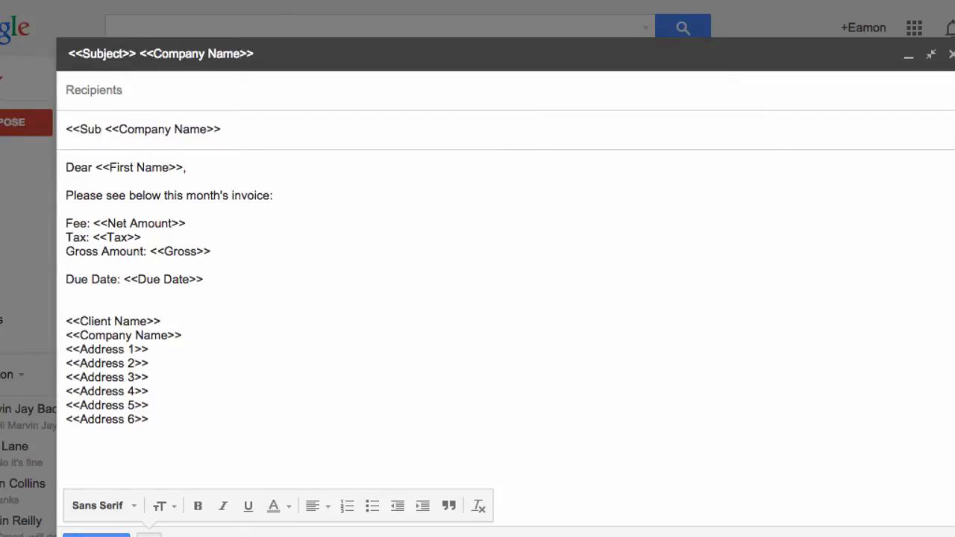
{"action": "type", "text": "ject"}
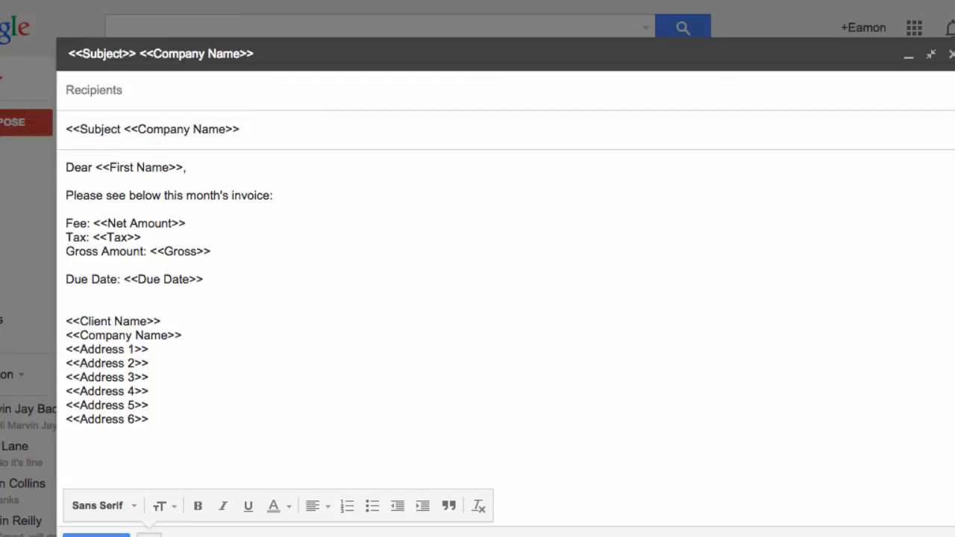
{"action": "type", "text": ">>"}
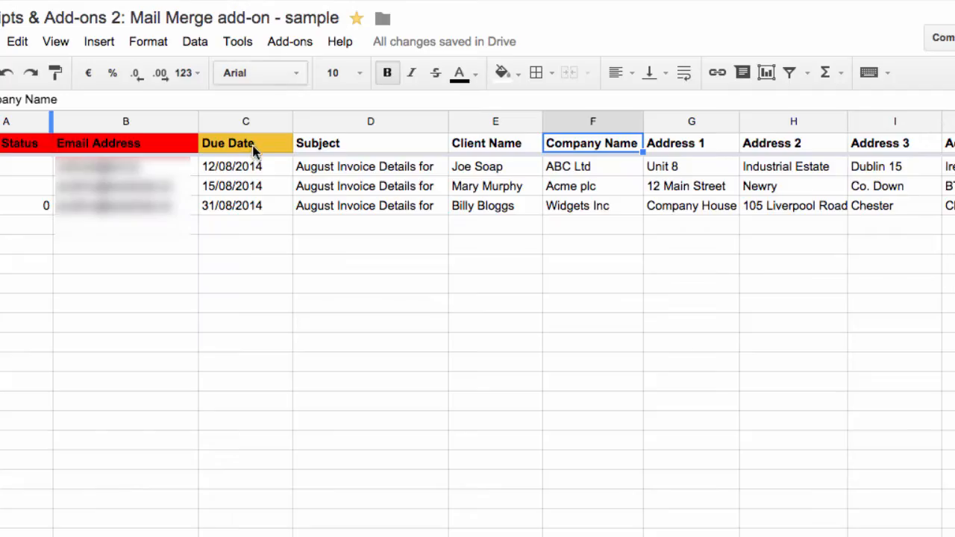
Step: Compare the draft's subject-line placeholders with the Subject and Company Name cells of the spreadsheet's first two client rows
{"action": "mouse_move", "coordinate": [343, 172]}
{"action": "left_mouse_down"}
{"action": "mouse_move", "coordinate": [346, 202]}
{"action": "mouse_move", "coordinate": [341, 175]}
{"action": "left_mouse_up"}
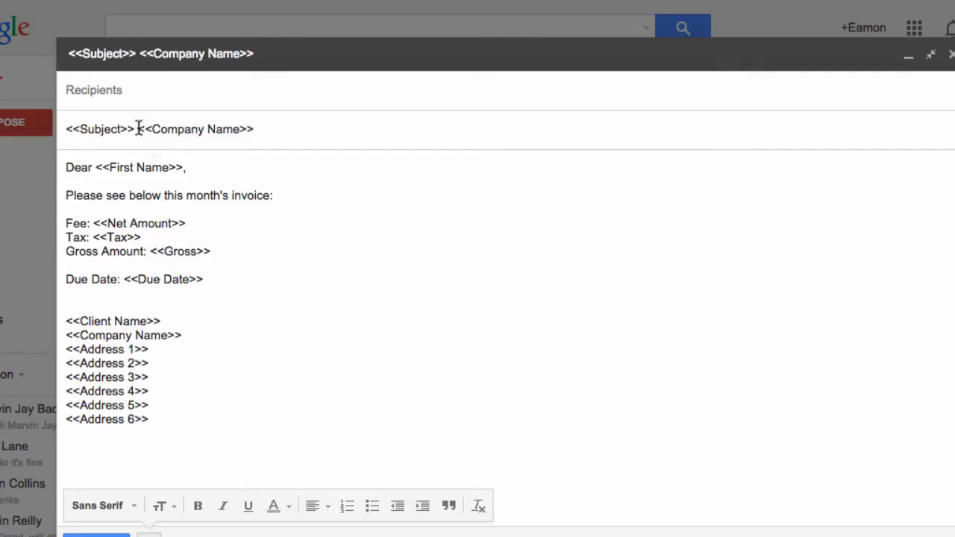
{"action": "left_click_drag", "start_coordinate": [137, 128], "coordinate": [255, 129]}
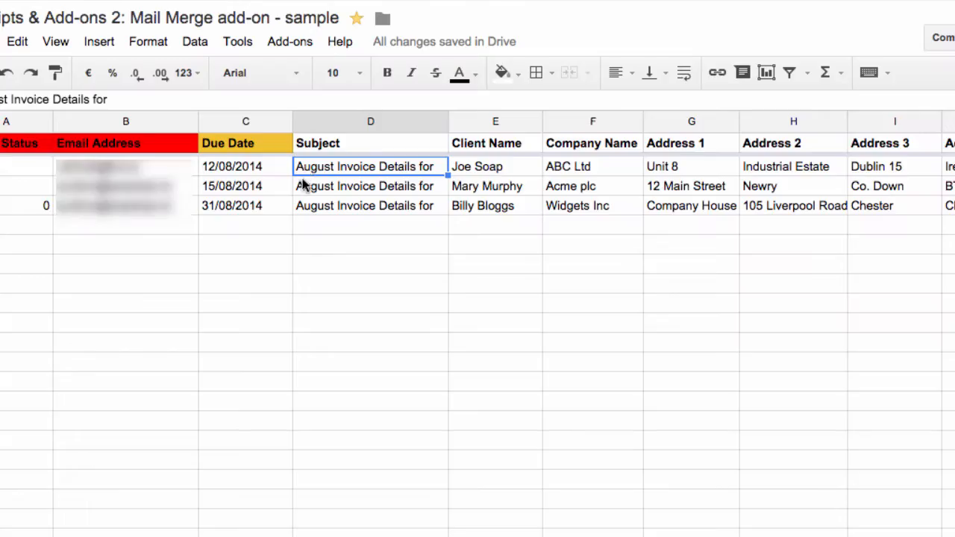
{"action": "left_click_drag", "start_coordinate": [316, 171], "coordinate": [493, 171]}
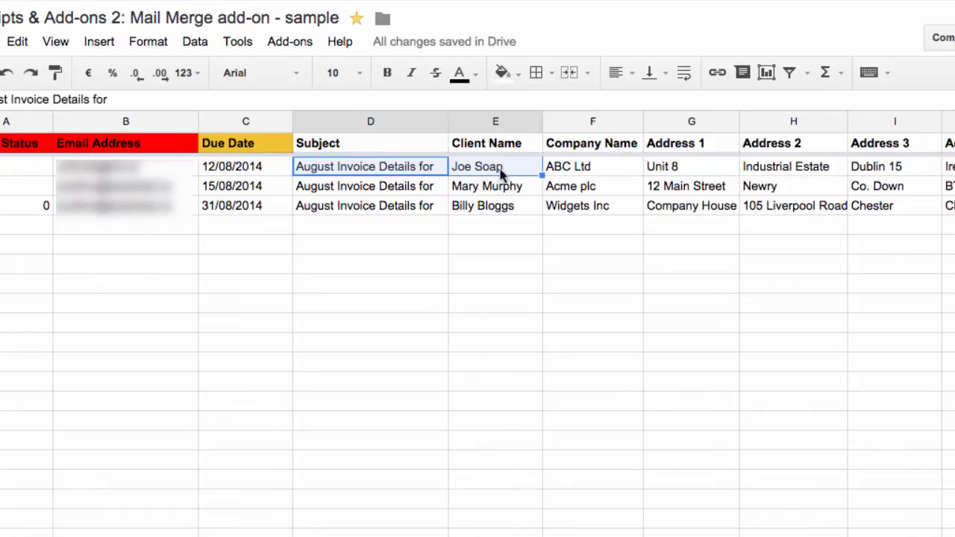
{"action": "left_click", "coordinate": [565, 173]}
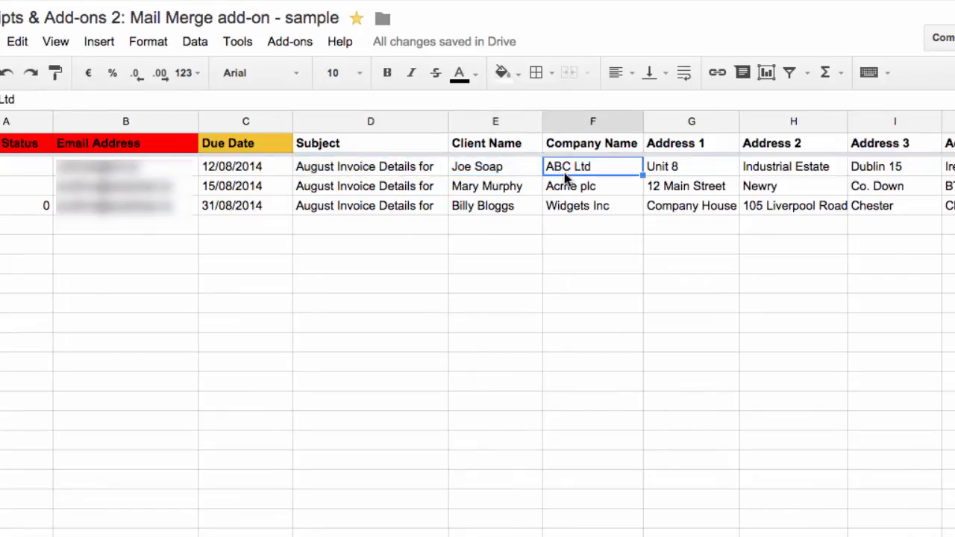
{"action": "left_click", "coordinate": [311, 188]}
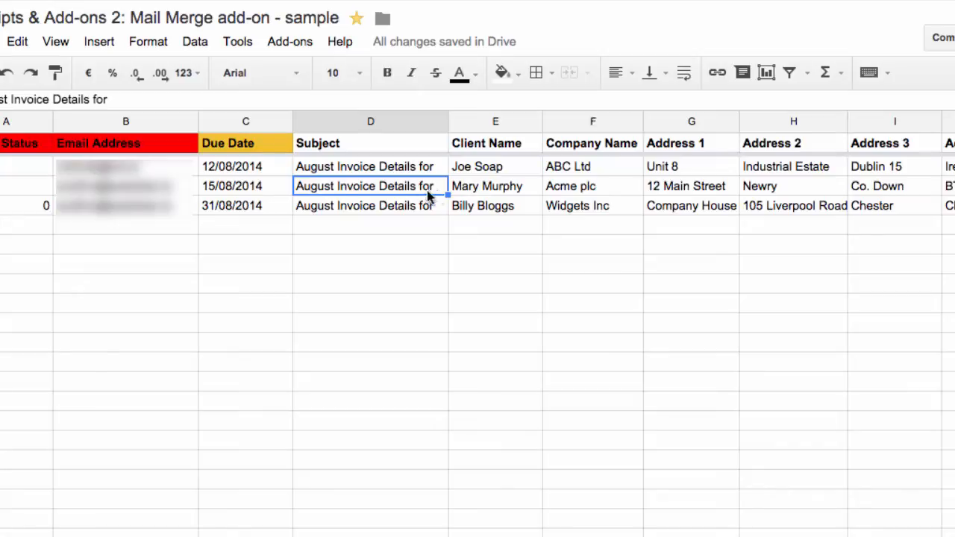
{"action": "left_click", "coordinate": [584, 192]}
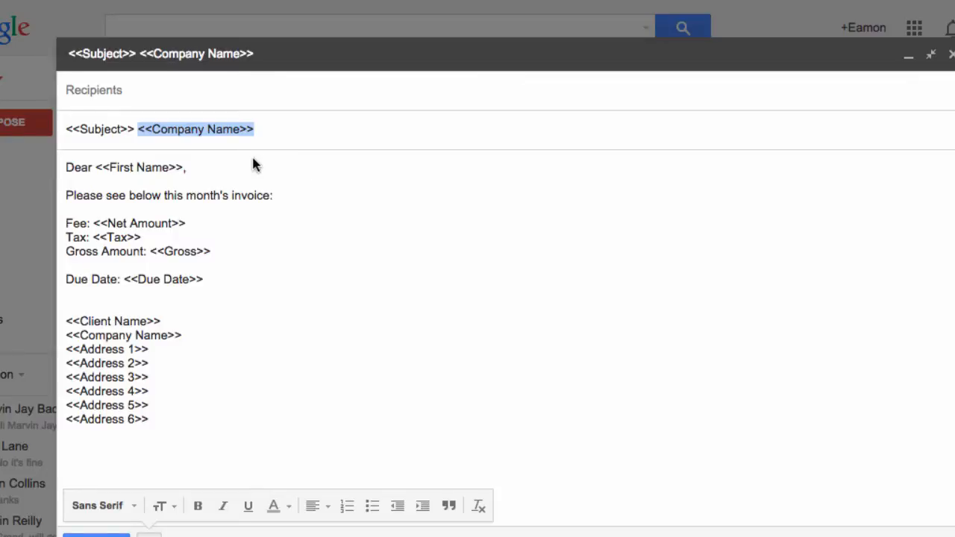
Step: Compare the draft greeting's <<First Name>> placeholder with the First Name cells of the spreadsheet's first two client rows
{"action": "left_click", "coordinate": [252, 154]}
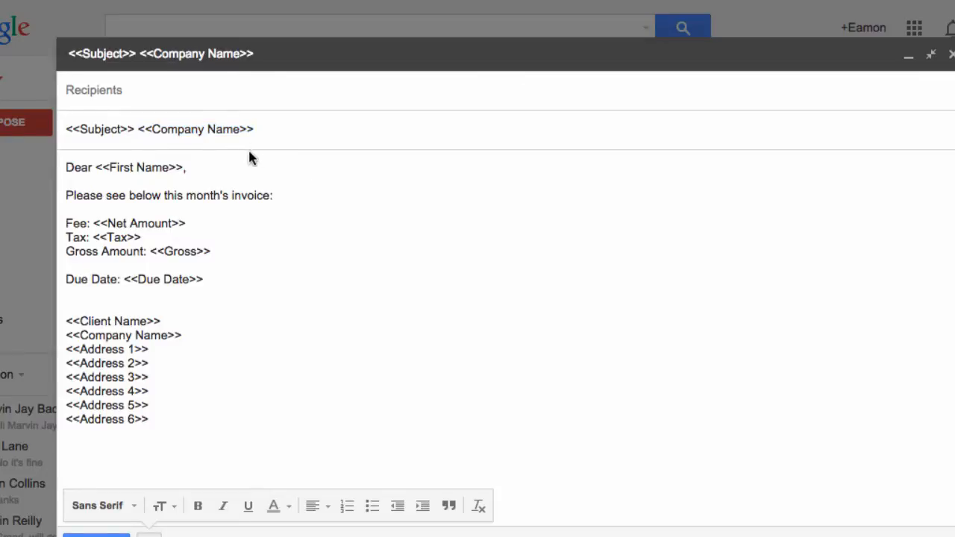
{"action": "double_click", "coordinate": [77, 165]}
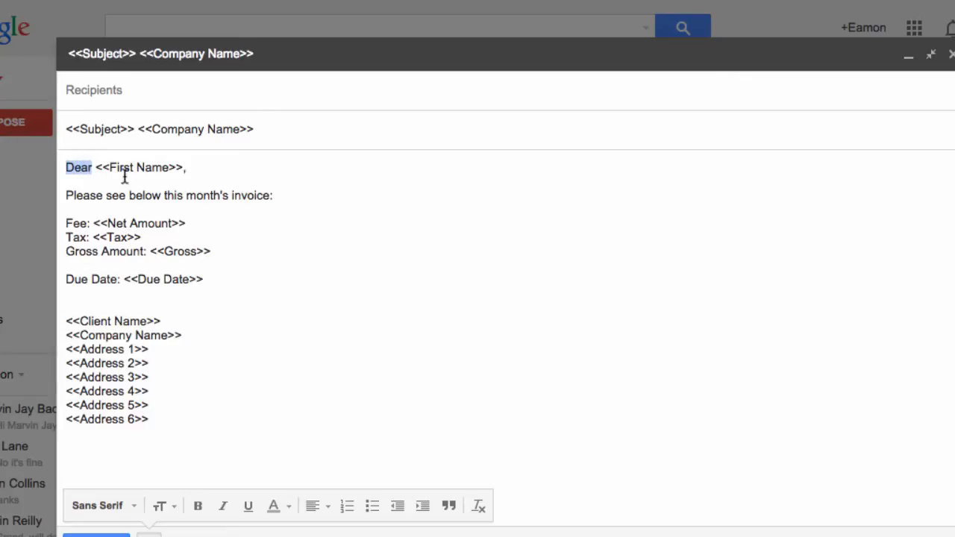
{"action": "left_click_drag", "start_coordinate": [99, 166], "coordinate": [183, 179]}
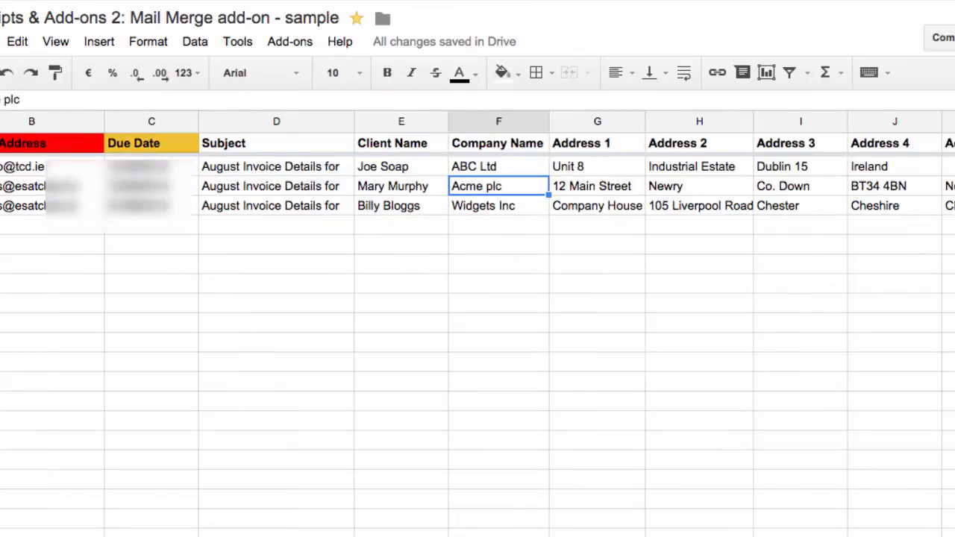
{"action": "scroll", "coordinate": [477, 329], "scroll_direction": "right", "scroll_amount": 6}
{"action": "left_click", "coordinate": [942, 166]}
{"action": "left_click", "coordinate": [942, 187]}
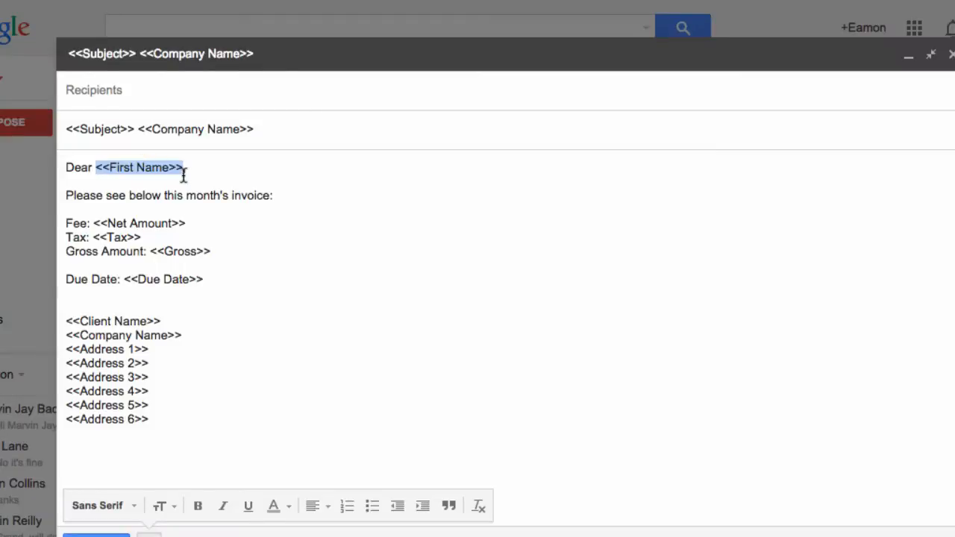
Step: Check the draft's amount, due date, client, company and address placeholders in the message body, and close the draft
{"action": "left_click", "coordinate": [146, 222]}
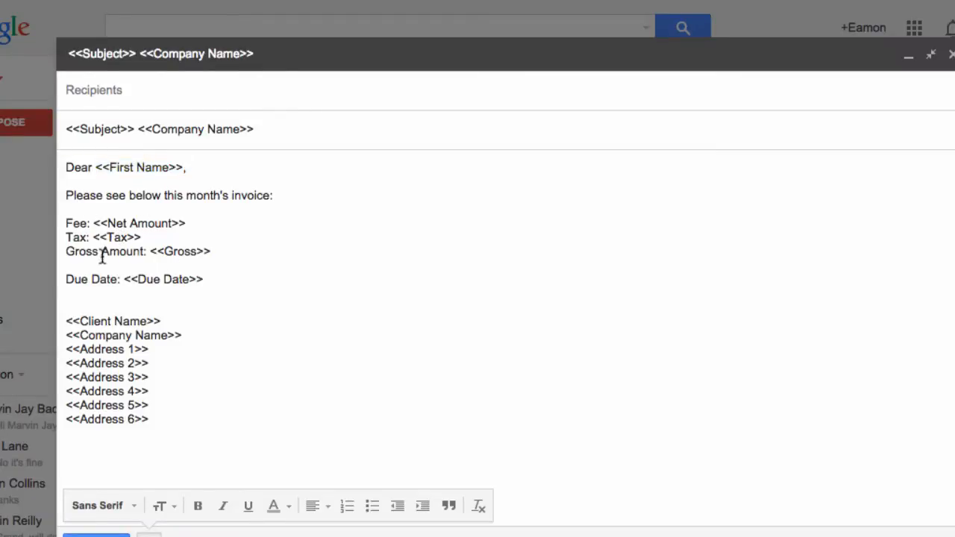
{"action": "left_click", "coordinate": [176, 251]}
{"action": "left_click_drag", "start_coordinate": [203, 278], "coordinate": [128, 279]}
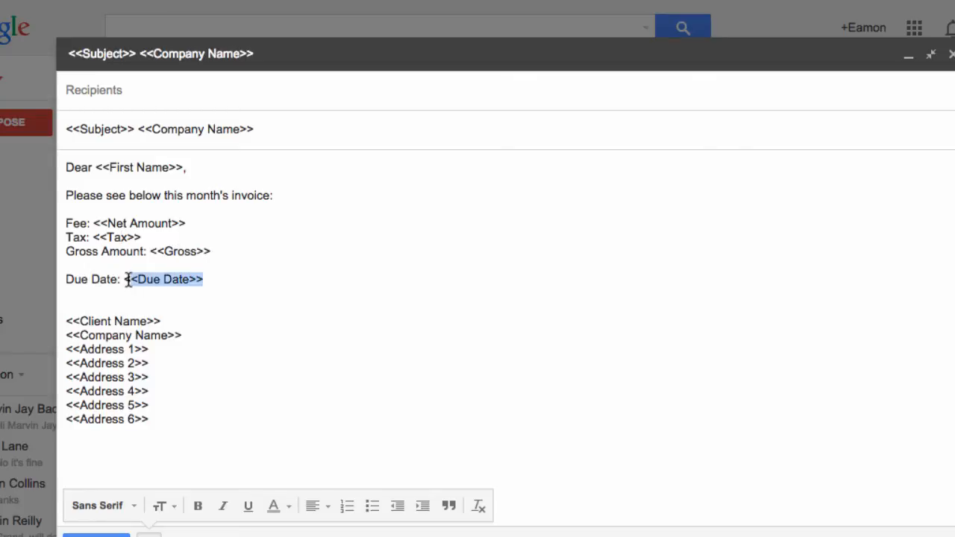
{"action": "left_click", "coordinate": [114, 321]}
{"action": "left_click", "coordinate": [120, 338]}
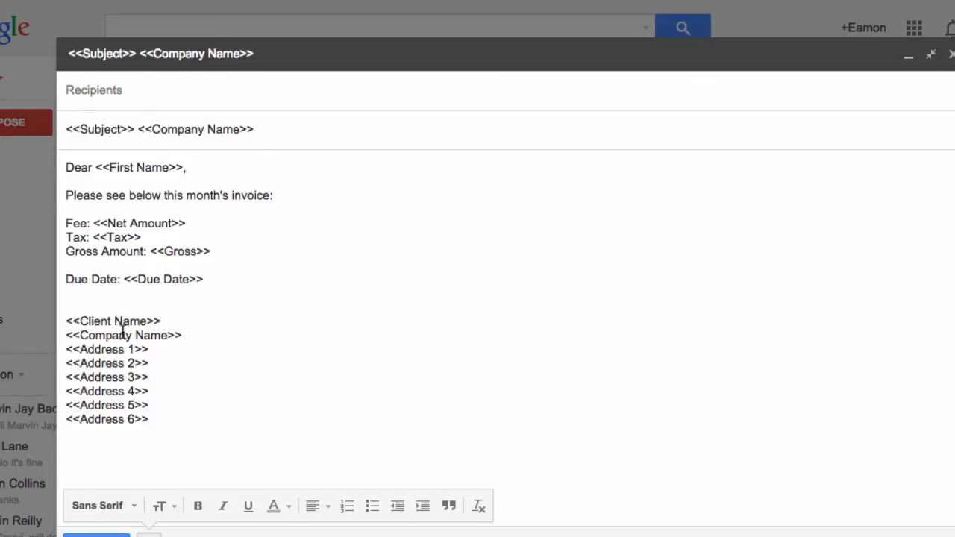
{"action": "left_click_drag", "start_coordinate": [117, 349], "coordinate": [149, 423]}
{"action": "left_click", "coordinate": [206, 328]}
{"action": "left_click", "coordinate": [952, 56]}
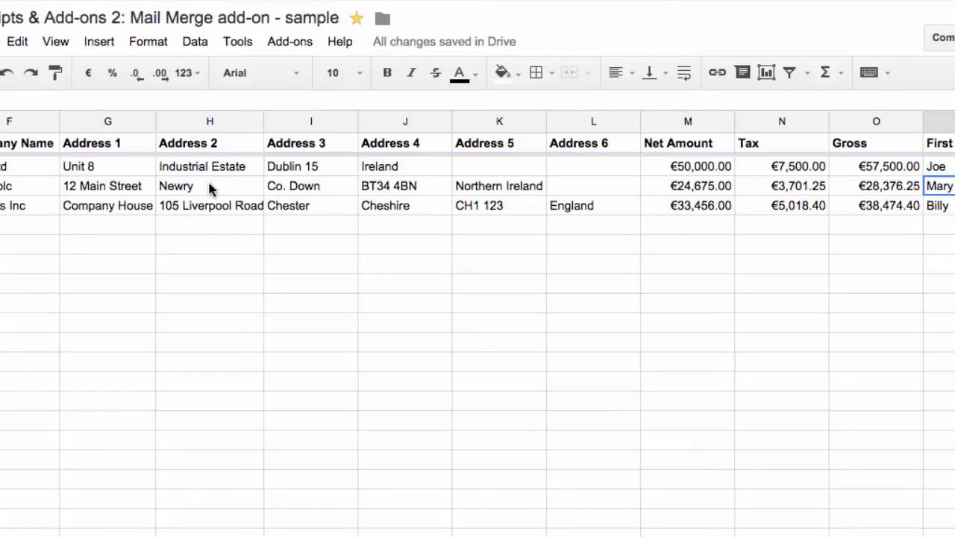
Step: Switch to the spreadsheet and search the Google Sheets add-on store for "mail merge"
{"action": "left_click", "coordinate": [292, 42]}
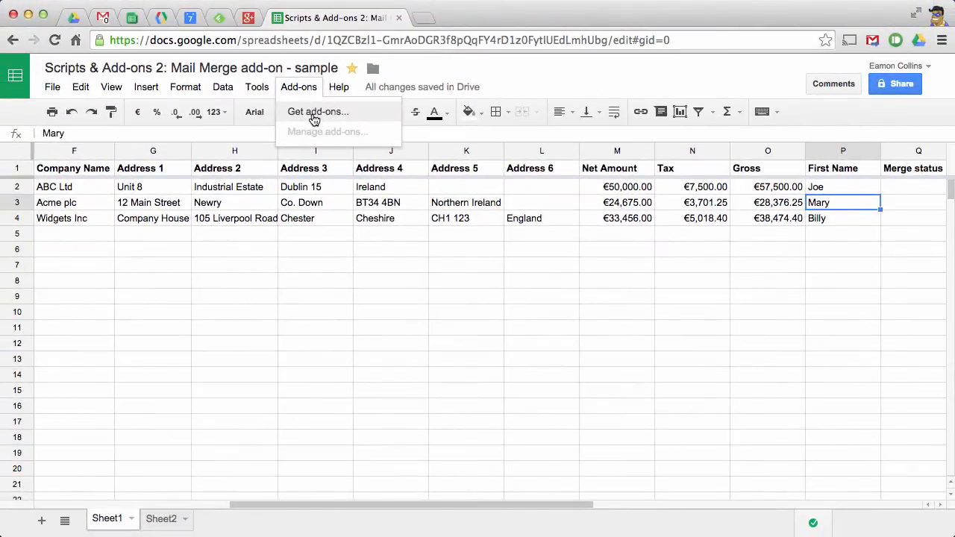
{"action": "left_click", "coordinate": [314, 118]}
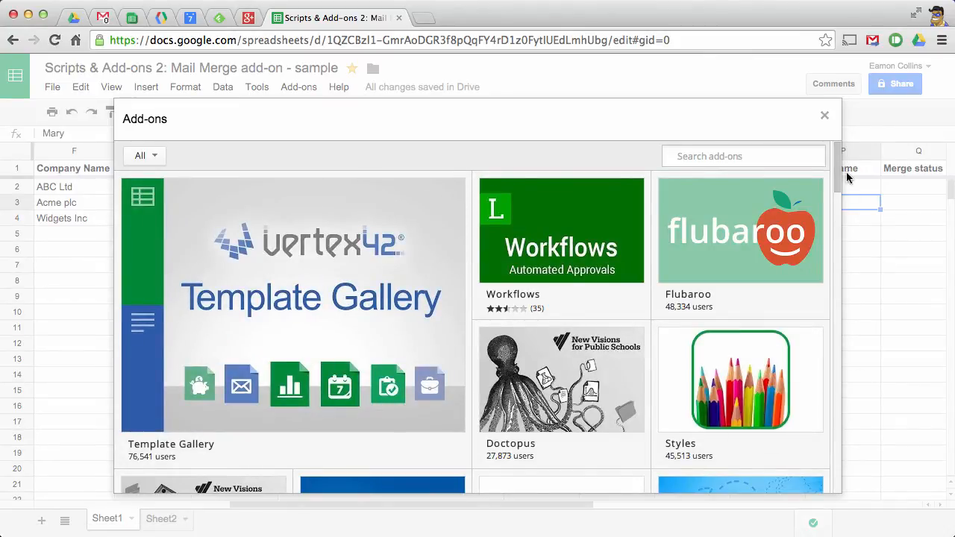
{"action": "left_click_drag", "start_coordinate": [839, 178], "coordinate": [843, 225]}
{"action": "type", "text": "mail merge"}
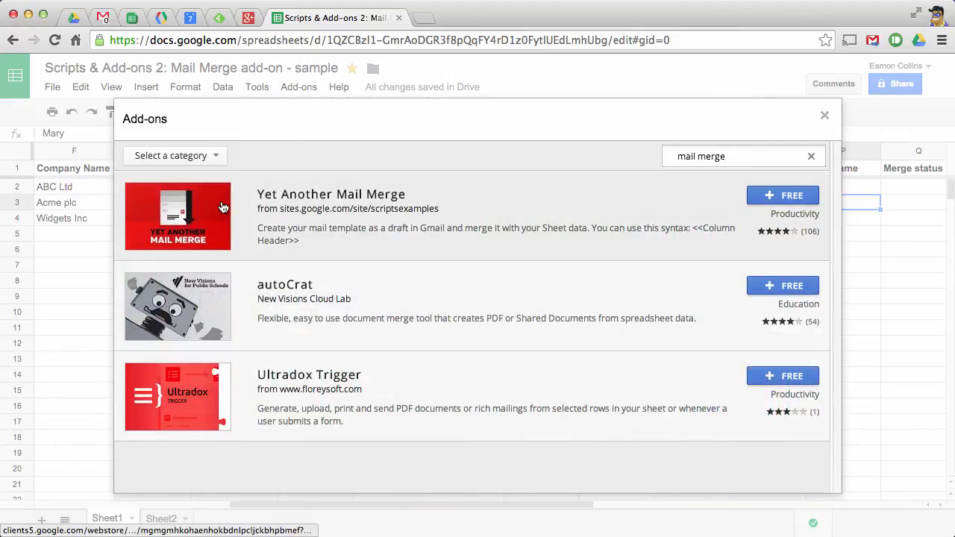
Step: Install the free Yet Another Mail Merge add-on, grant its requested permissions and dismiss its introduction
{"action": "left_click", "coordinate": [793, 195]}
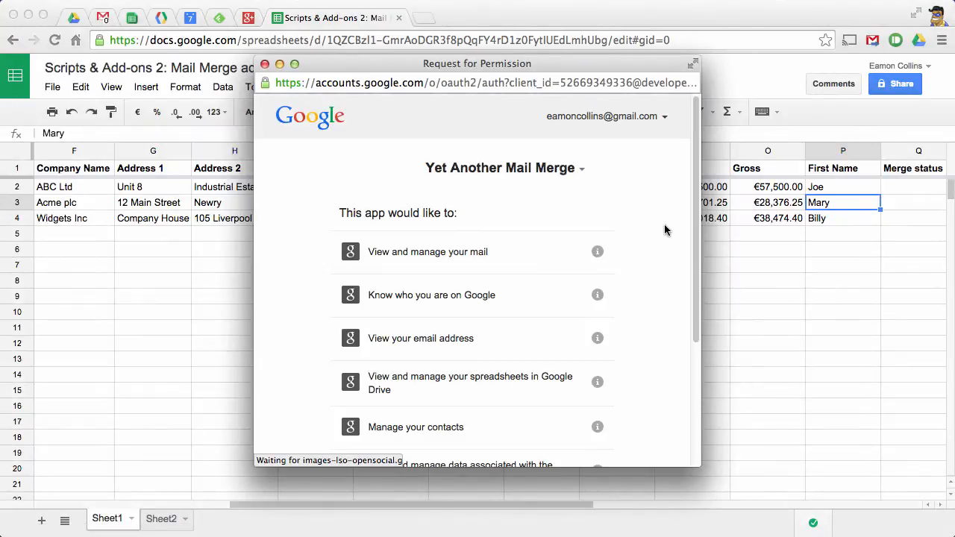
{"action": "left_click_drag", "start_coordinate": [700, 194], "coordinate": [705, 332]}
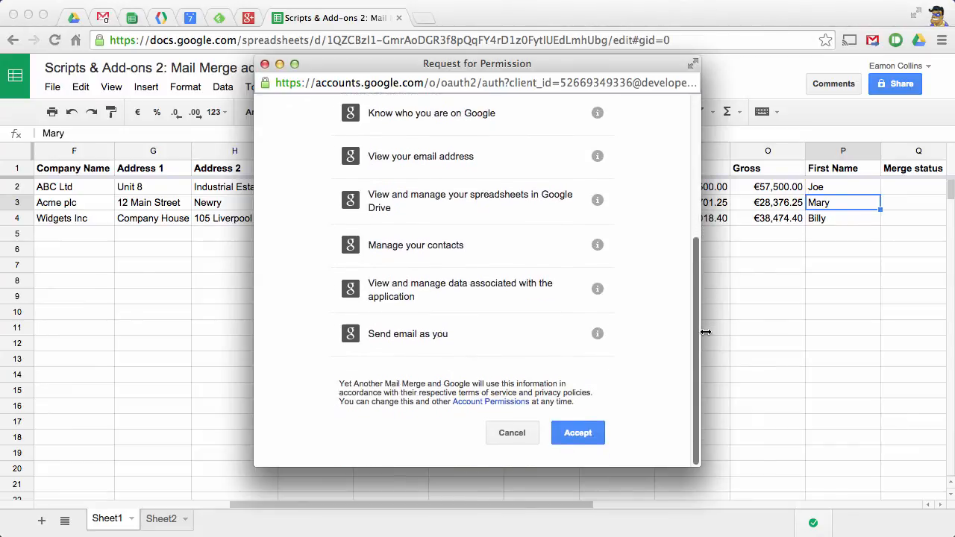
{"action": "left_click", "coordinate": [577, 439]}
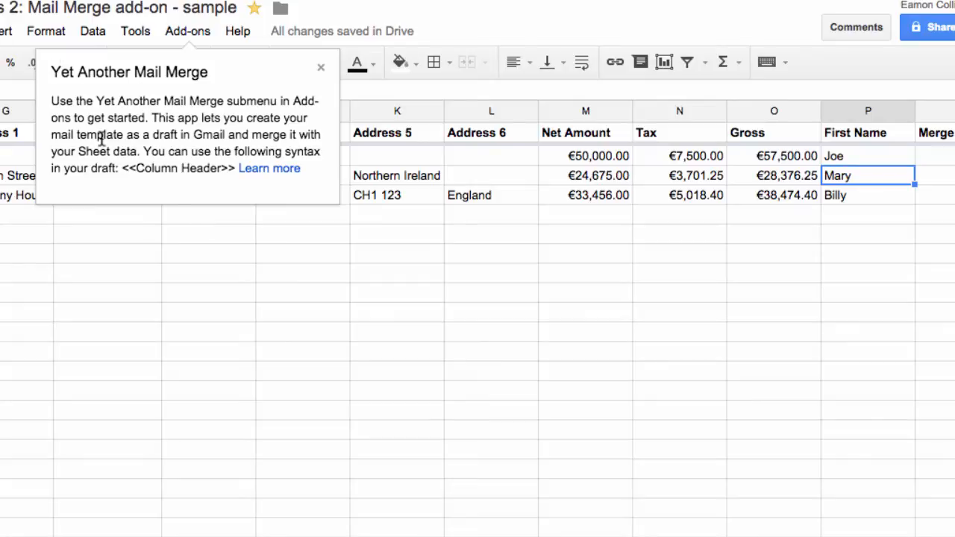
{"action": "left_click", "coordinate": [321, 67]}
Step: Start a mail merge with Yet Another Mail Merge using the Subject Company Name draft, and enter the sender's full name
{"action": "left_click", "coordinate": [196, 33]}
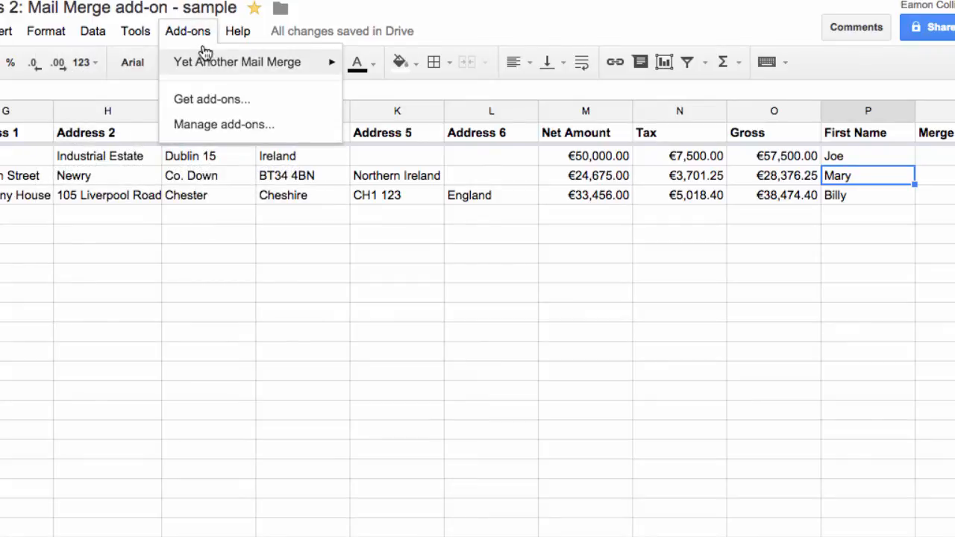
{"action": "mouse_move", "coordinate": [223, 69]}
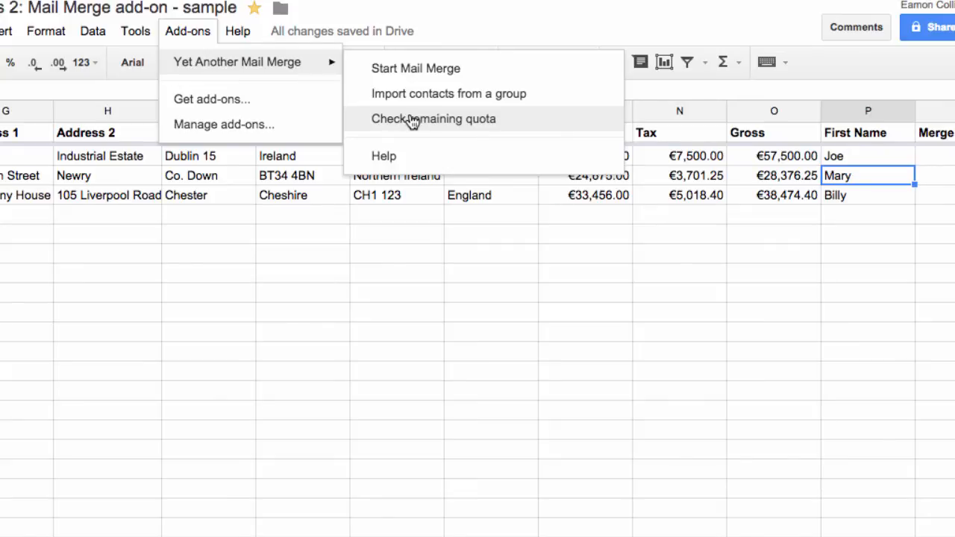
{"action": "left_click", "coordinate": [412, 71]}
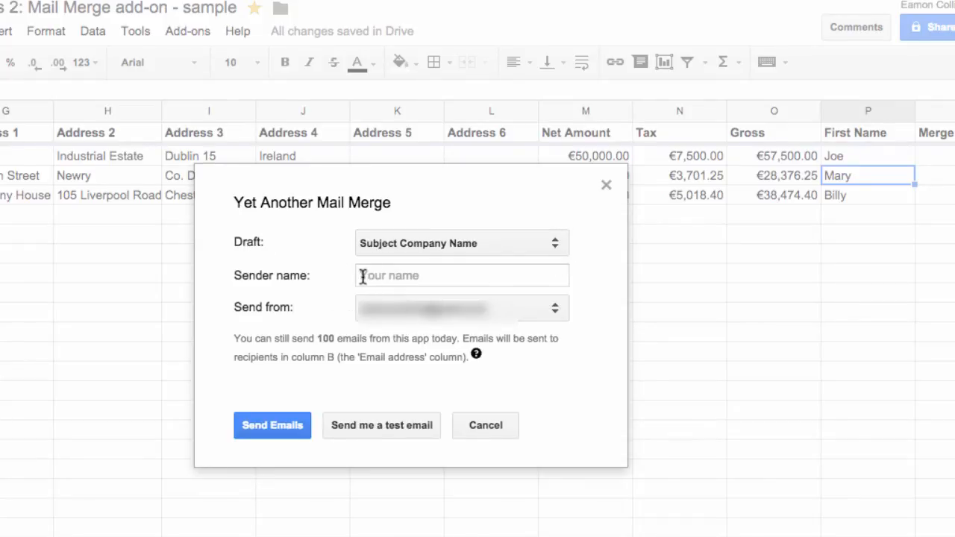
{"action": "left_click", "coordinate": [424, 275]}
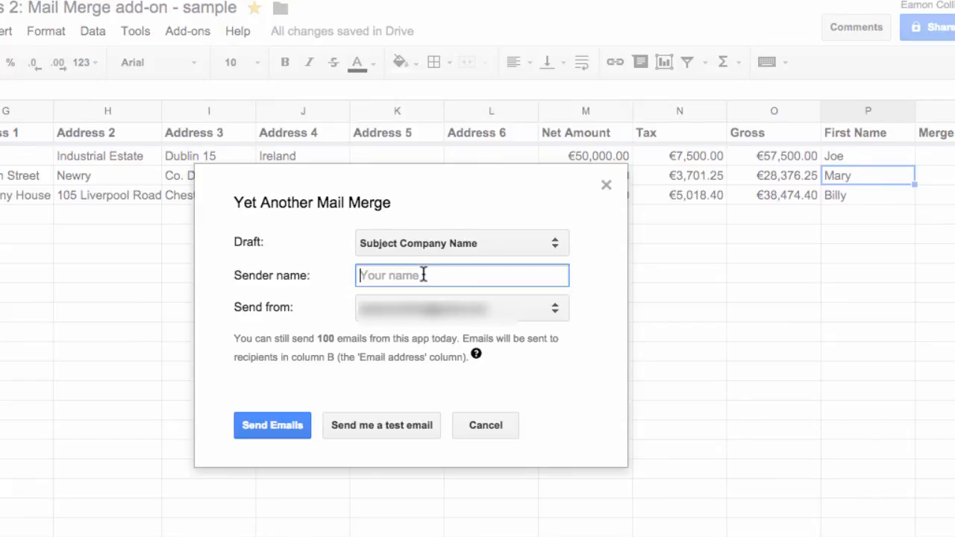
{"action": "type", "text": "Eamon"}
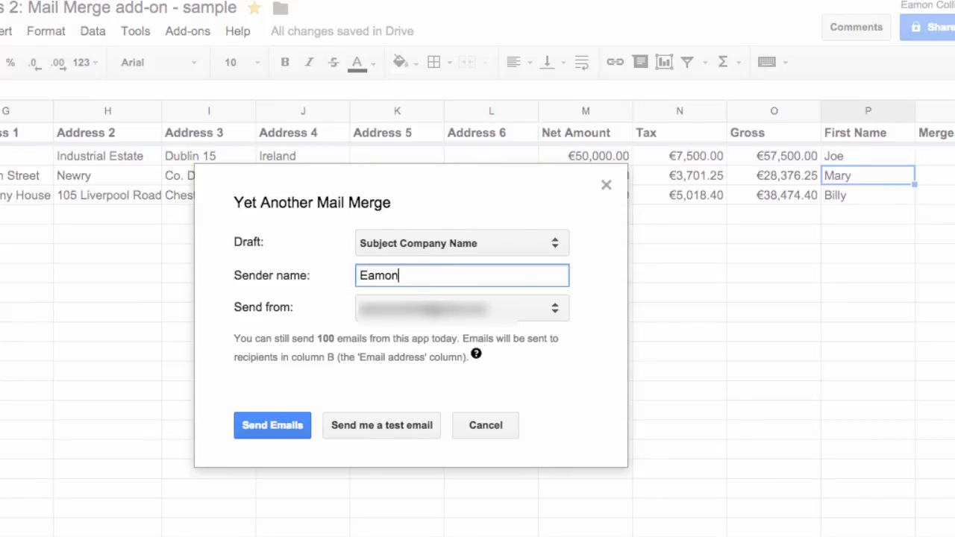
{"action": "type", "text": " Collins"}
Step: Keep the default send-from address, send a test email of the merge to yourself and acknowledge the notice
{"action": "left_click", "coordinate": [560, 313]}
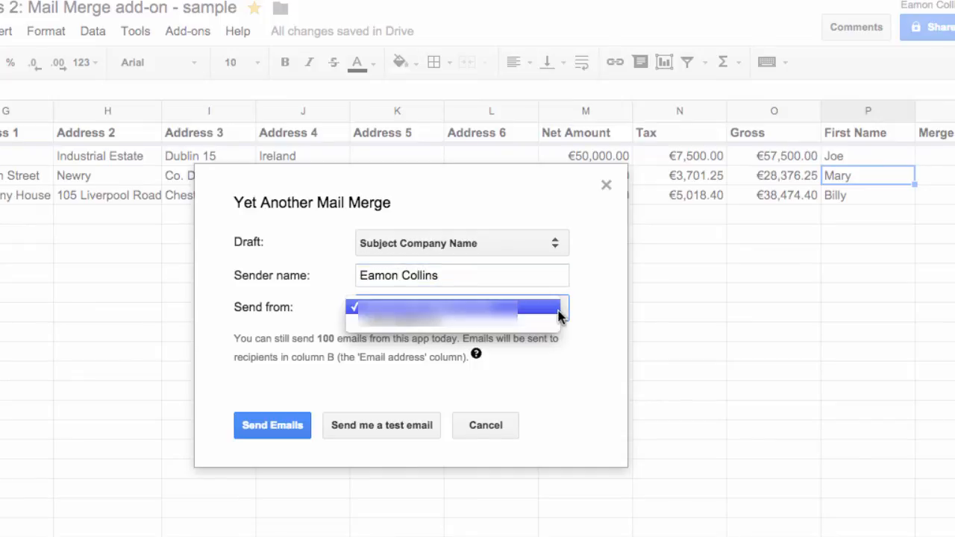
{"action": "left_click", "coordinate": [560, 313]}
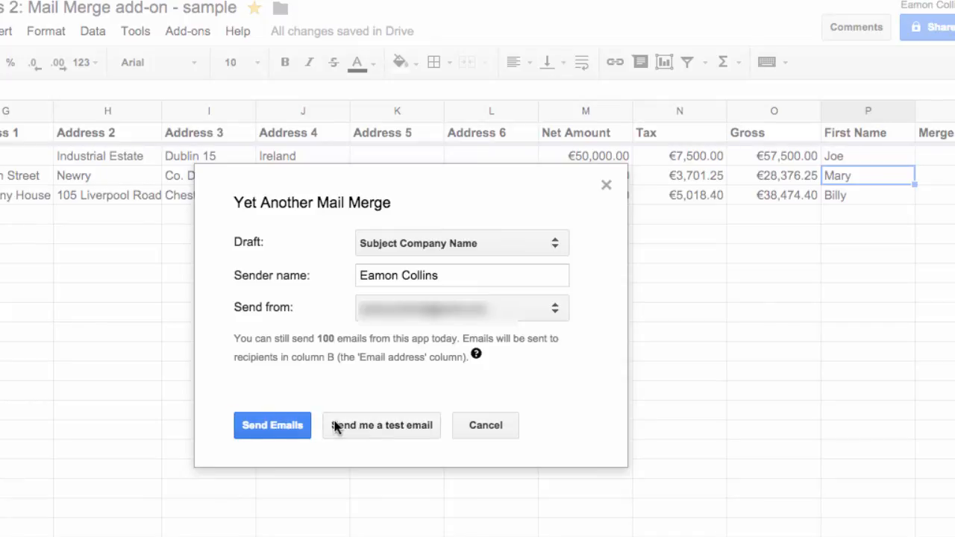
{"action": "left_click", "coordinate": [377, 431]}
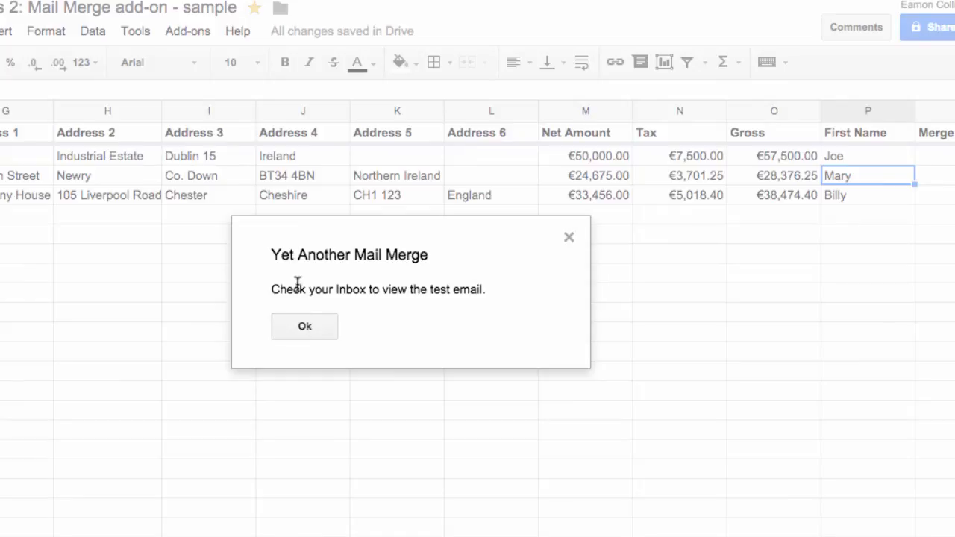
{"action": "left_click", "coordinate": [305, 327]}
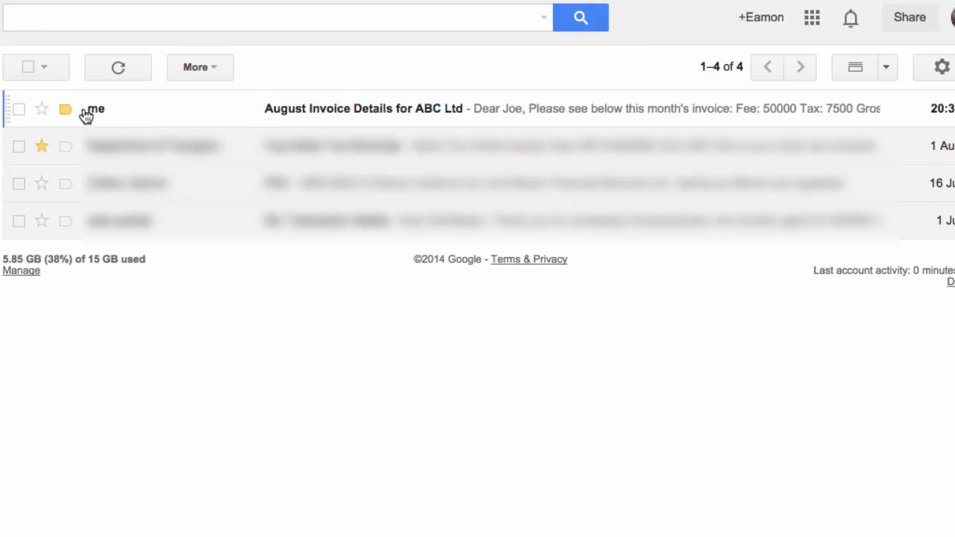
Step: Switch to Gmail, open the test email "August Invoice Details for ABC Ltd" to check its merged content, and archive it
{"action": "left_click", "coordinate": [97, 111]}
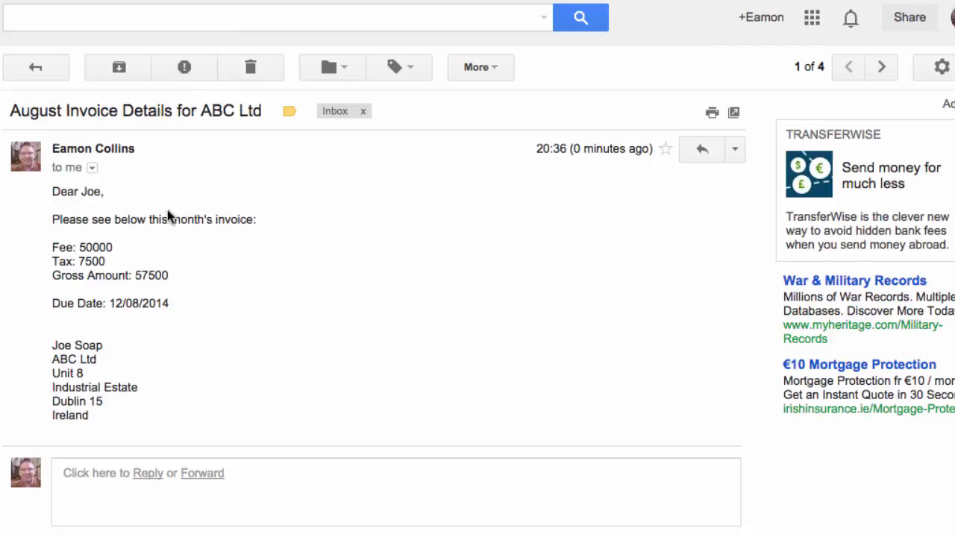
{"action": "left_click", "coordinate": [119, 69]}
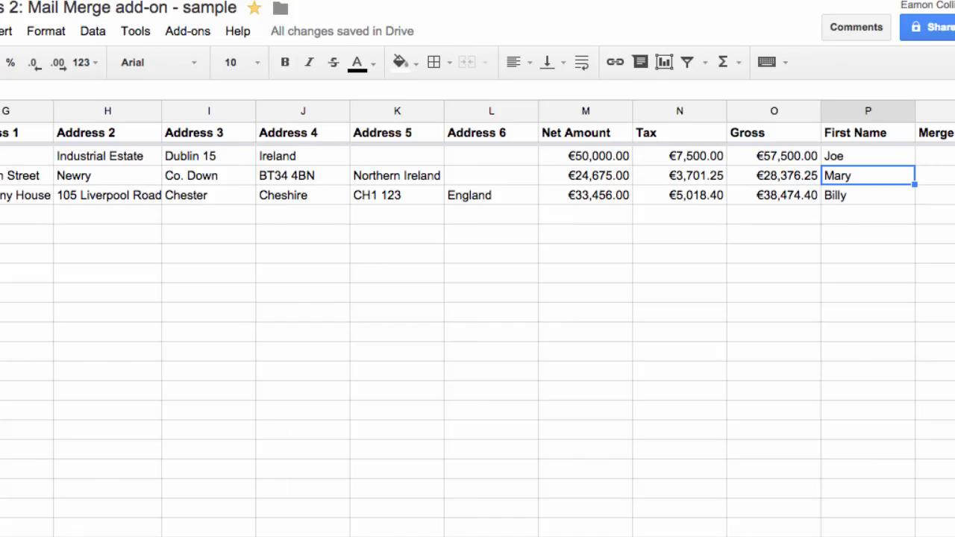
Step: Switch back to the spreadsheet and start the mail merge in Yet Another Mail Merge again
{"action": "scroll", "coordinate": [478, 314], "scroll_direction": "left", "scroll_amount": 10}
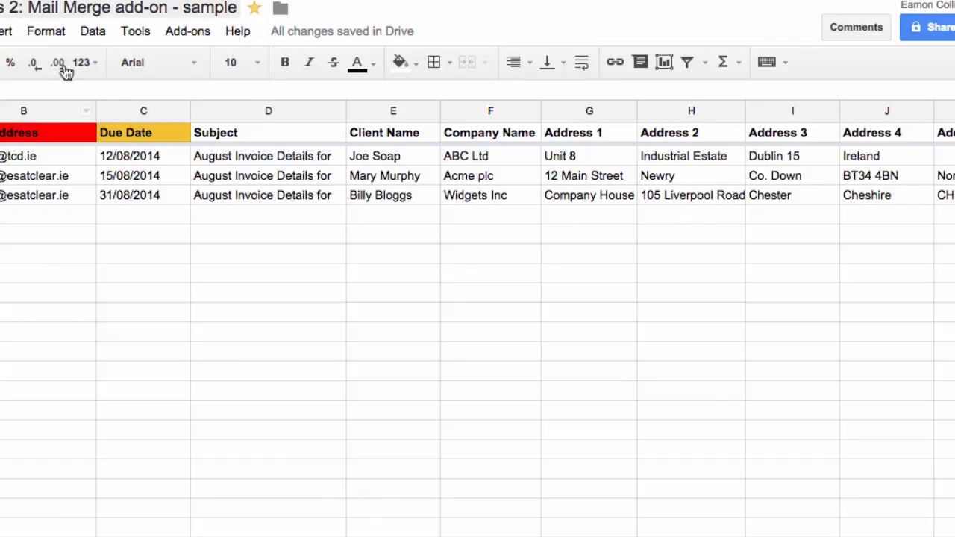
{"action": "left_click", "coordinate": [199, 38]}
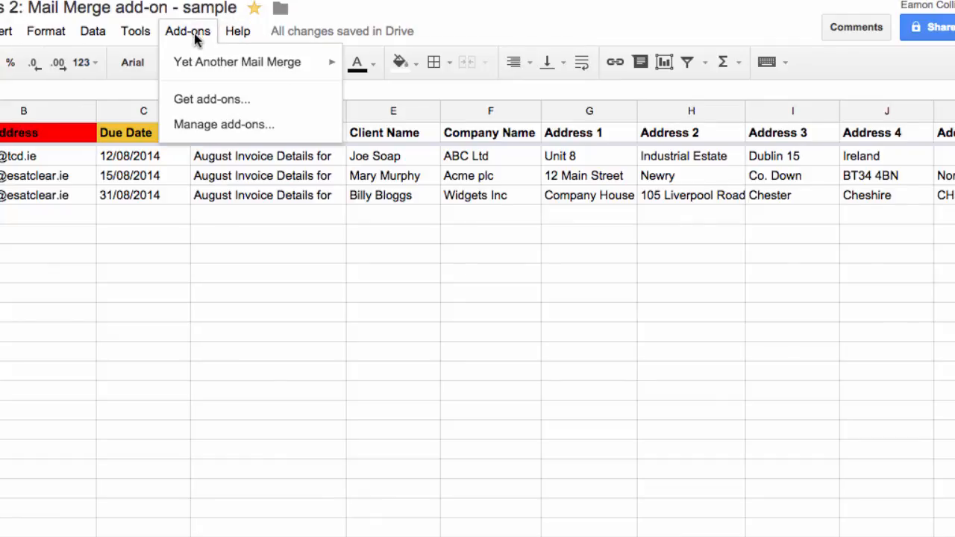
{"action": "mouse_move", "coordinate": [221, 66]}
{"action": "left_click", "coordinate": [435, 69]}
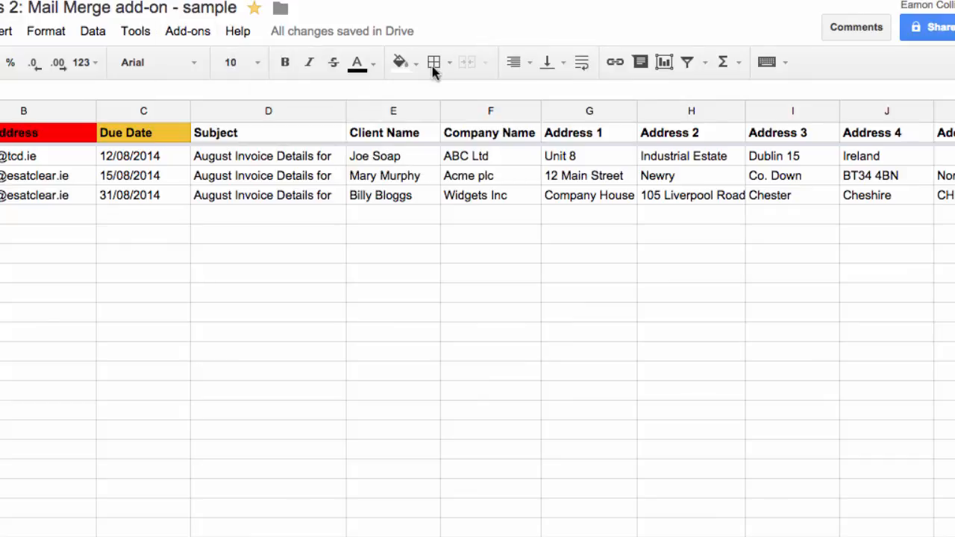